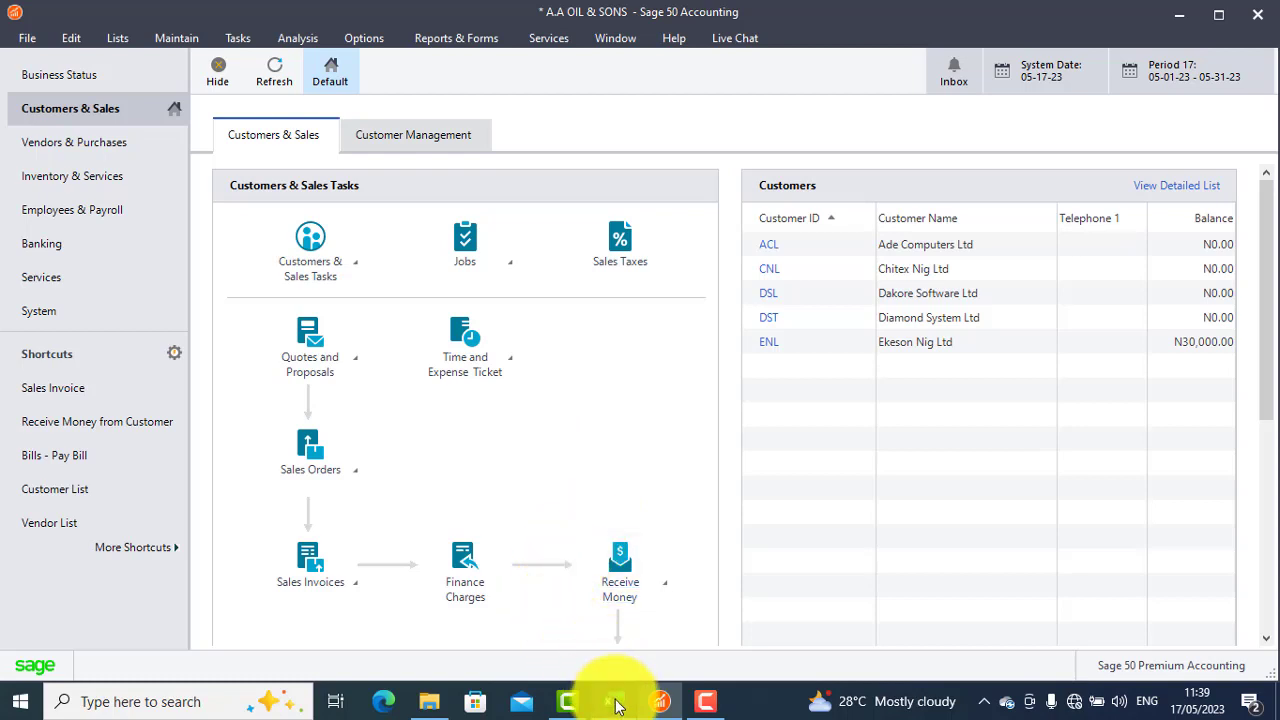
- Switch to the Sage 50 Advance Case Study workbook in Excel and examine the entries under CREATING CREDIT INVOICES (CREDIT SALES)
mouse_move(615, 703)
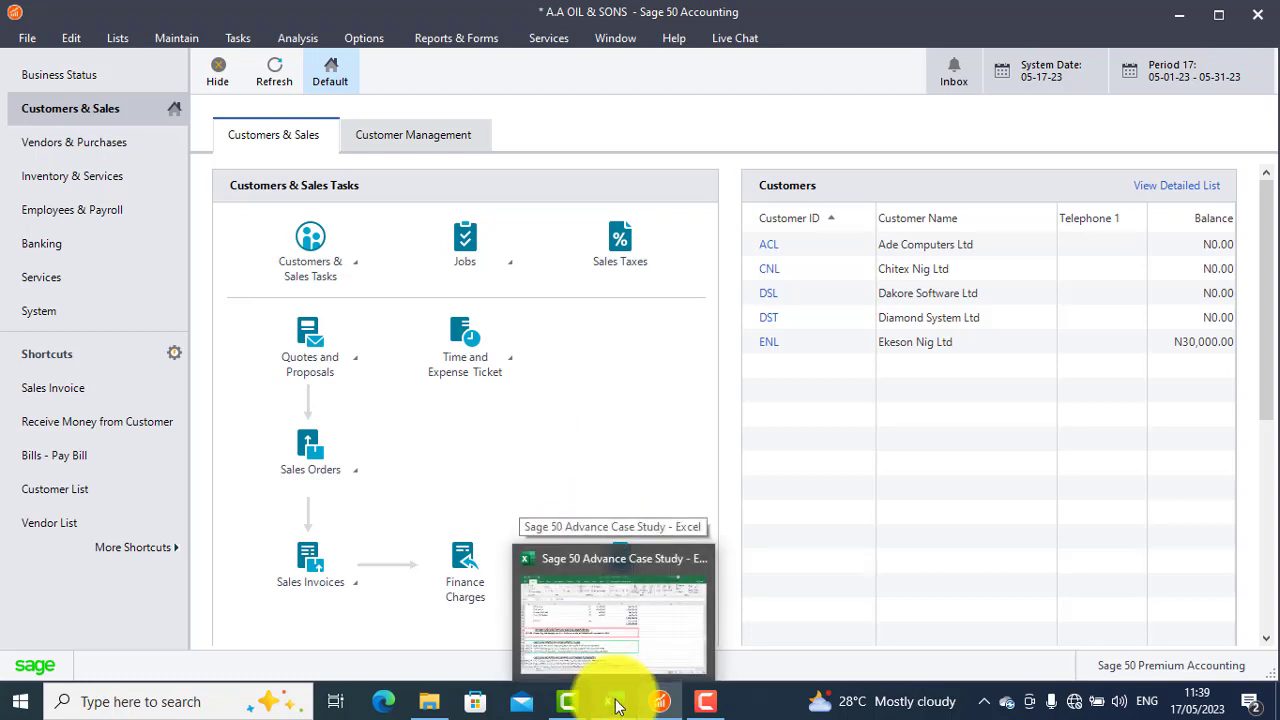
click(615, 703)
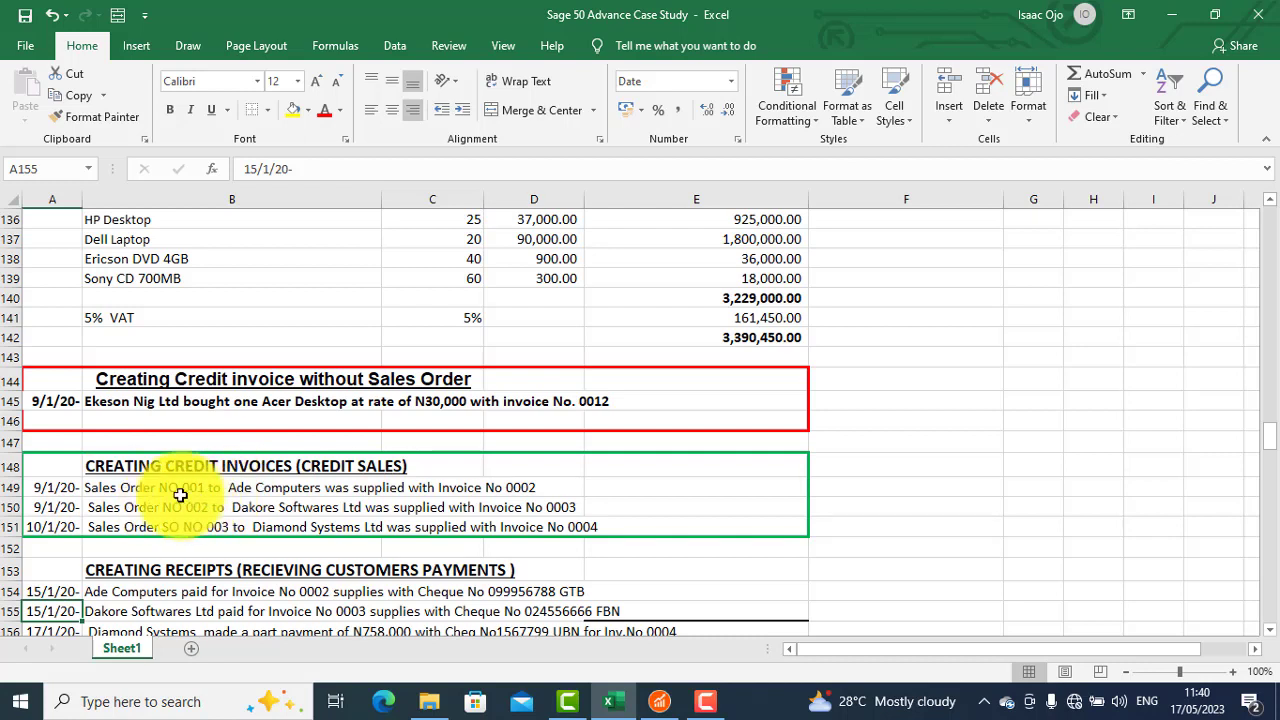
click(61, 491)
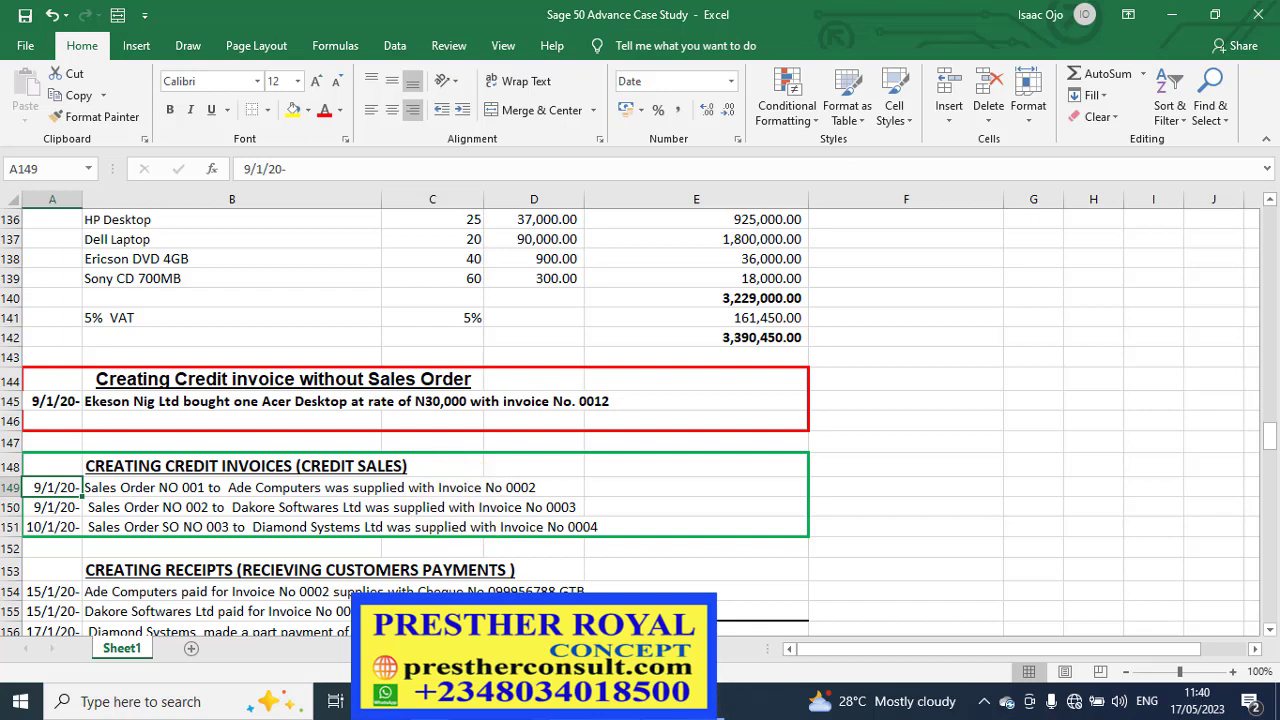
mouse_move(660, 700)
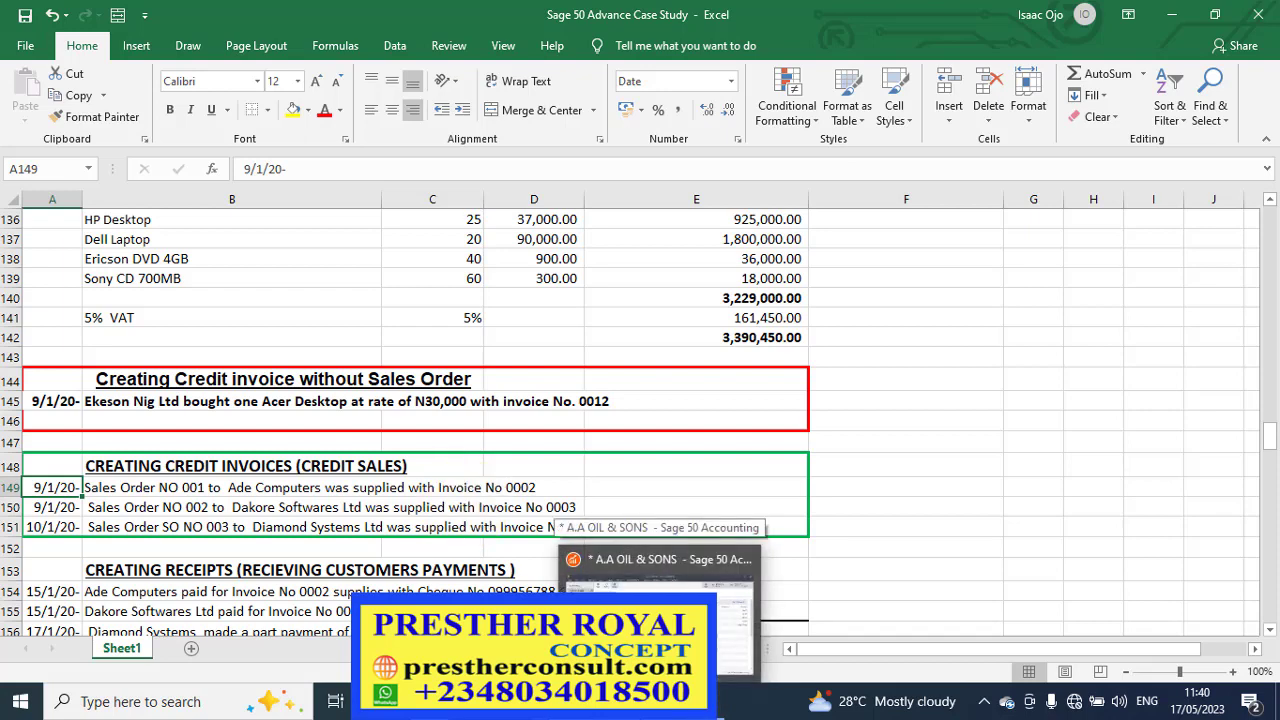
click(660, 640)
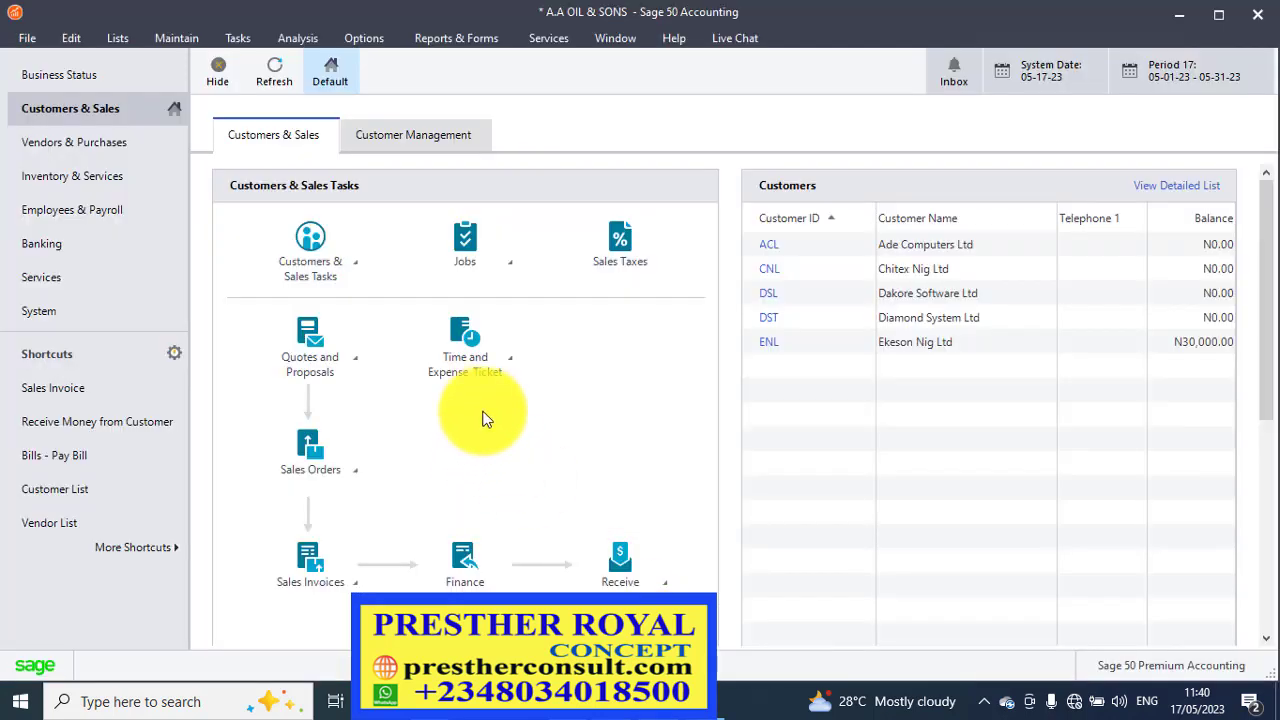
mouse_move(660, 700)
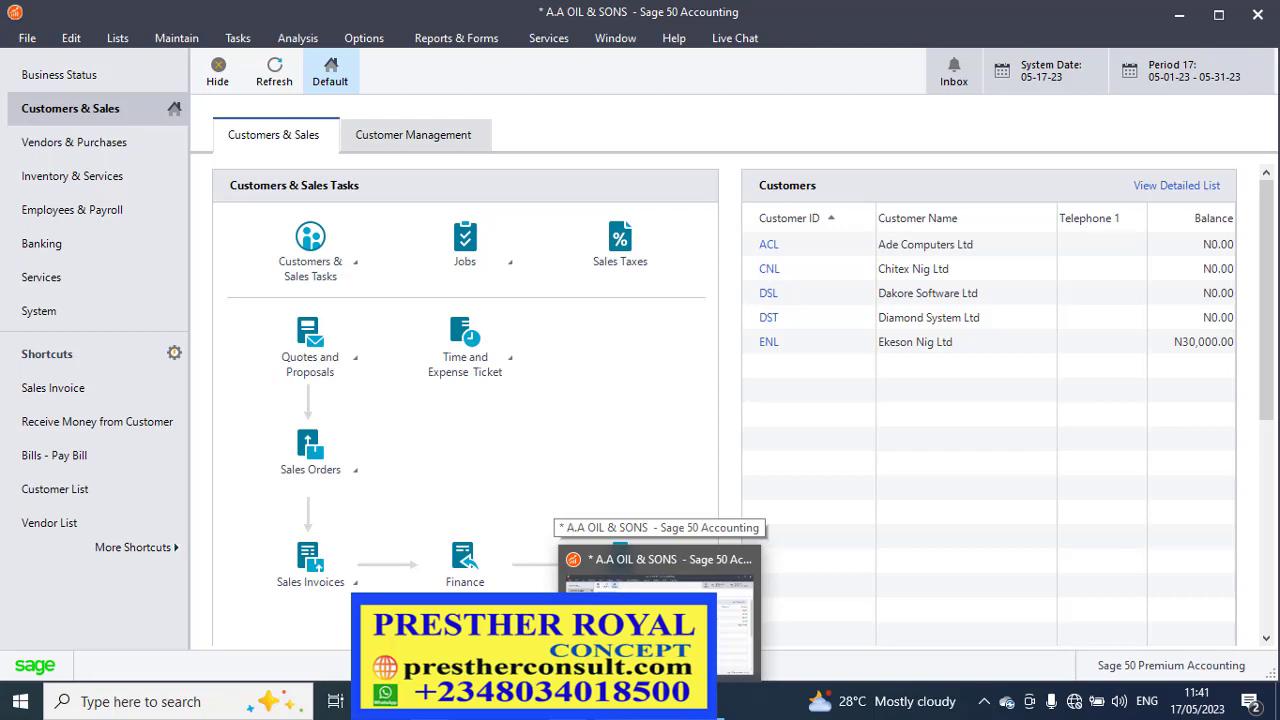
mouse_move(613, 702)
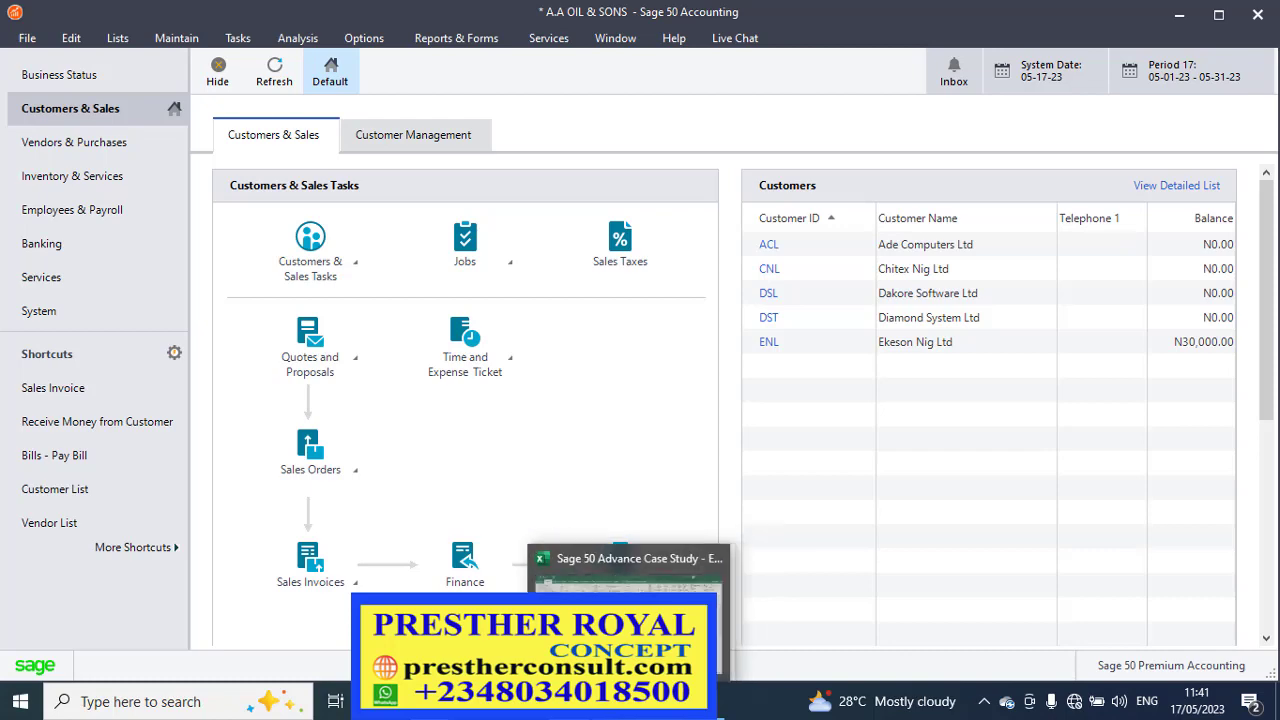
click(613, 578)
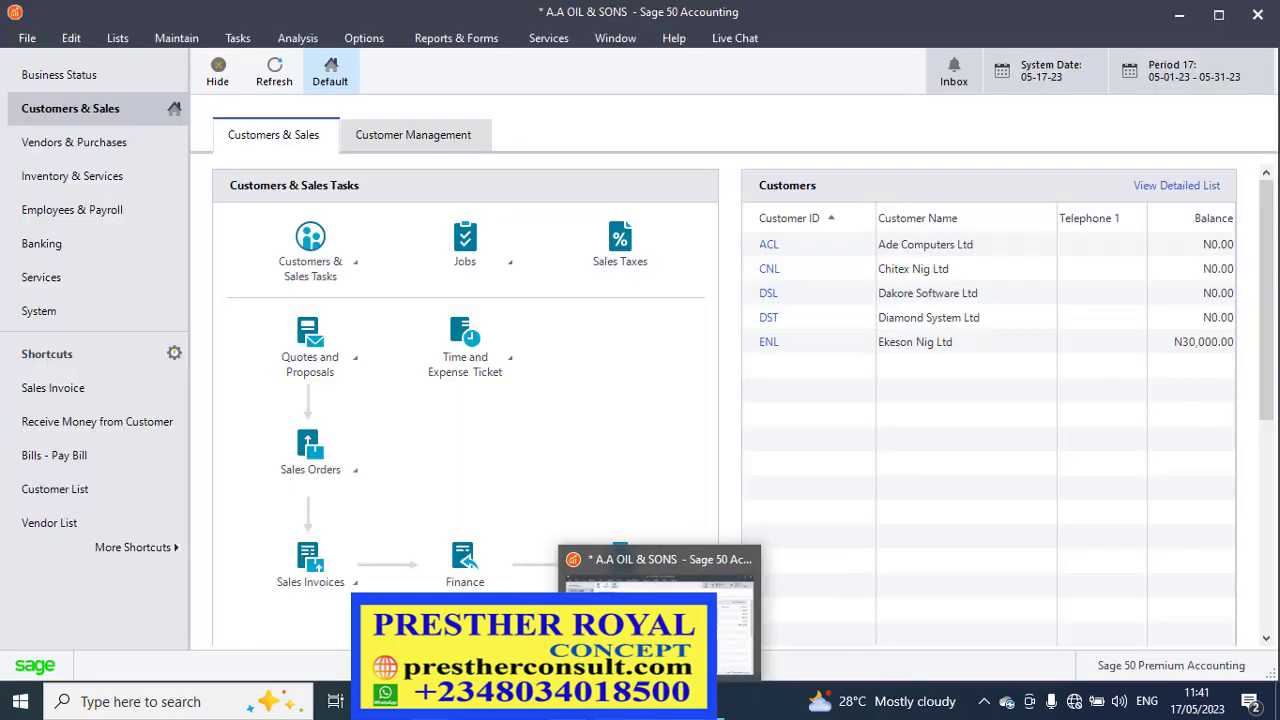
click(614, 702)
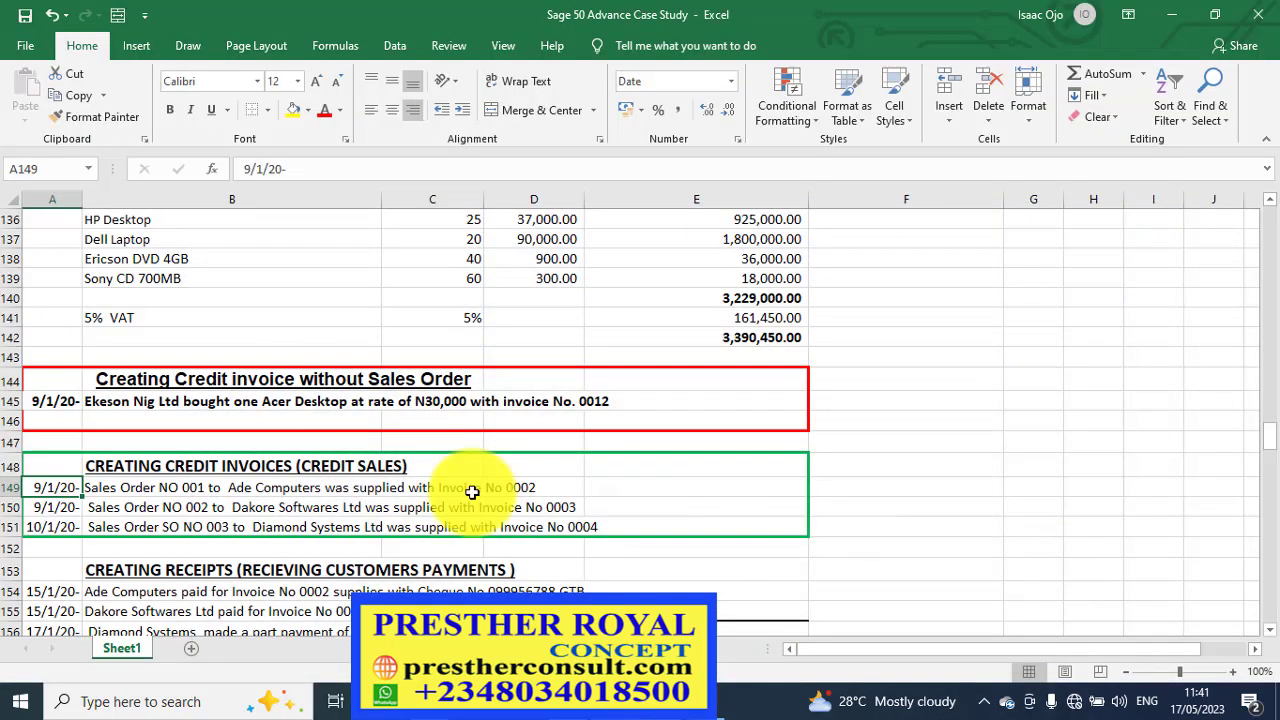
- Switch back to Sage 50, start a sales invoice for Ade Computers Ltd, and maximize the invoice window
click(664, 701)
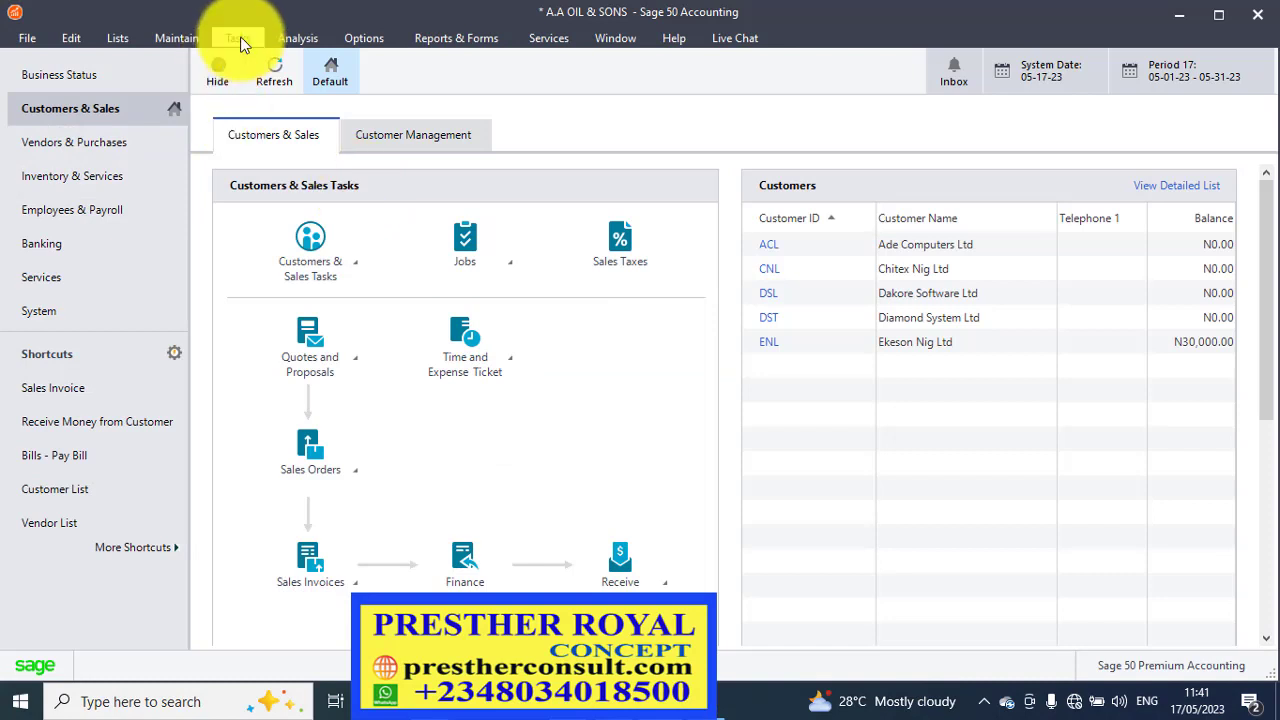
click(240, 36)
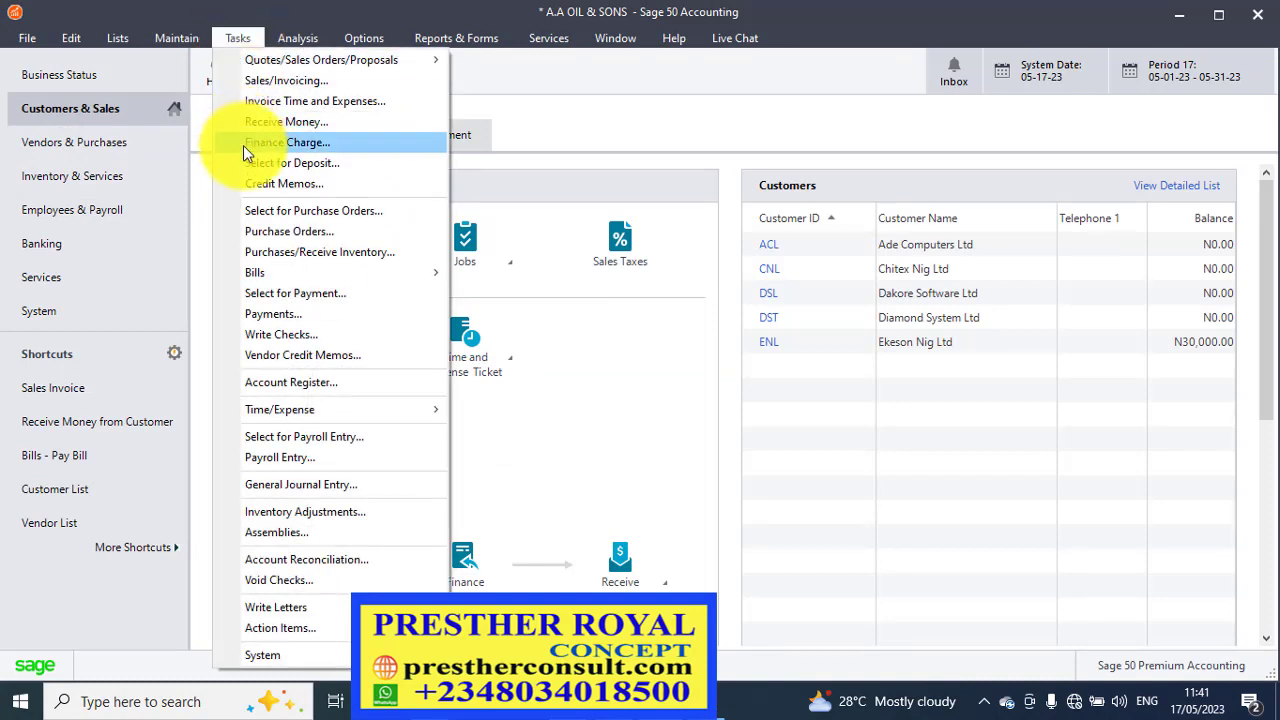
click(305, 85)
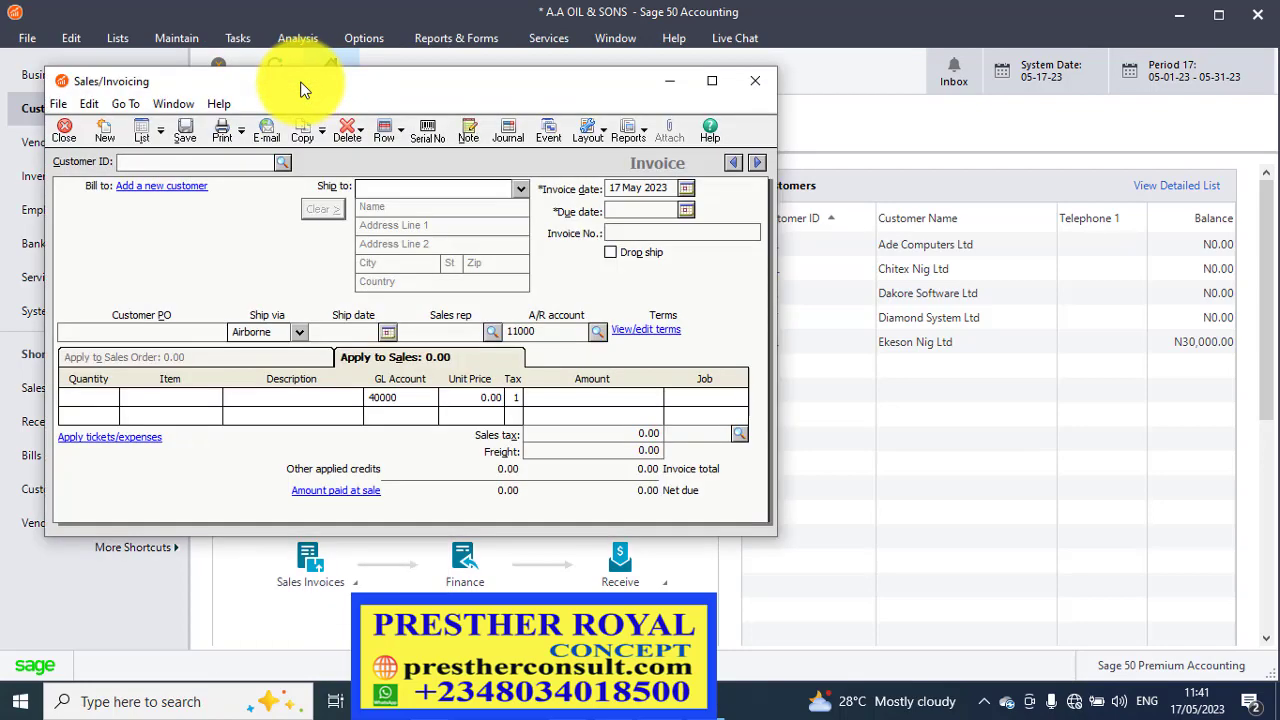
click(284, 165)
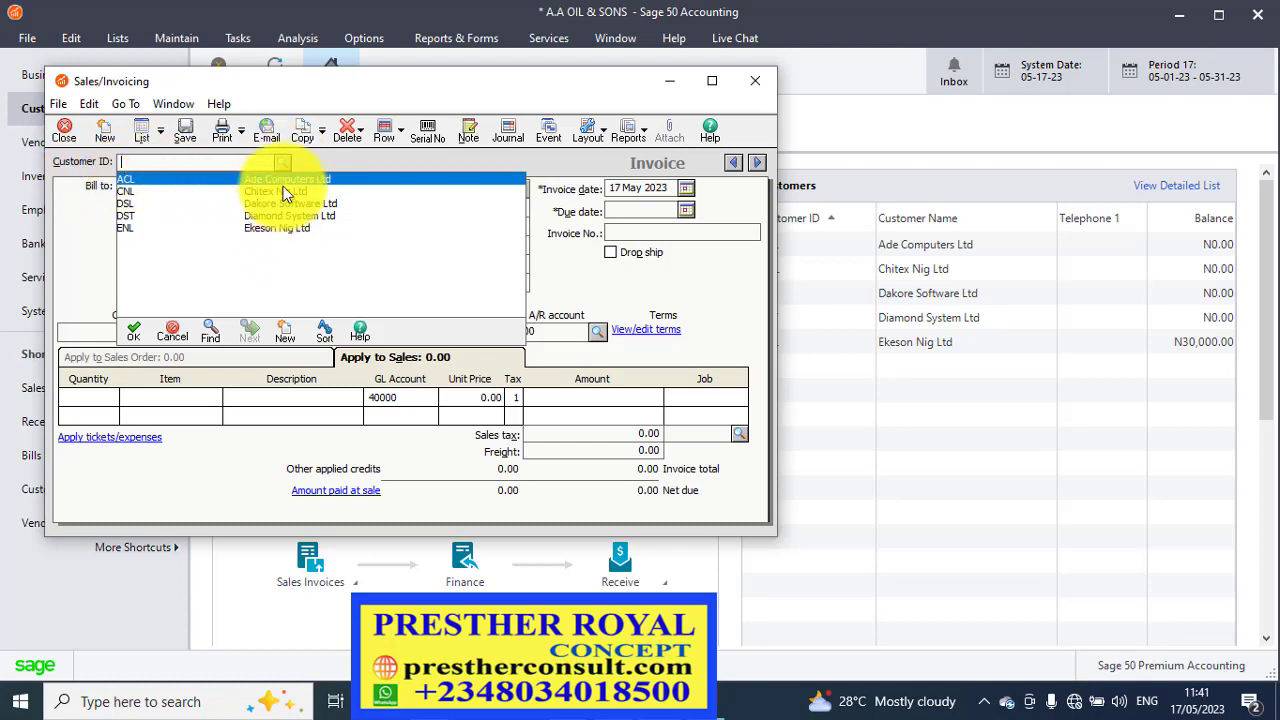
click(285, 180)
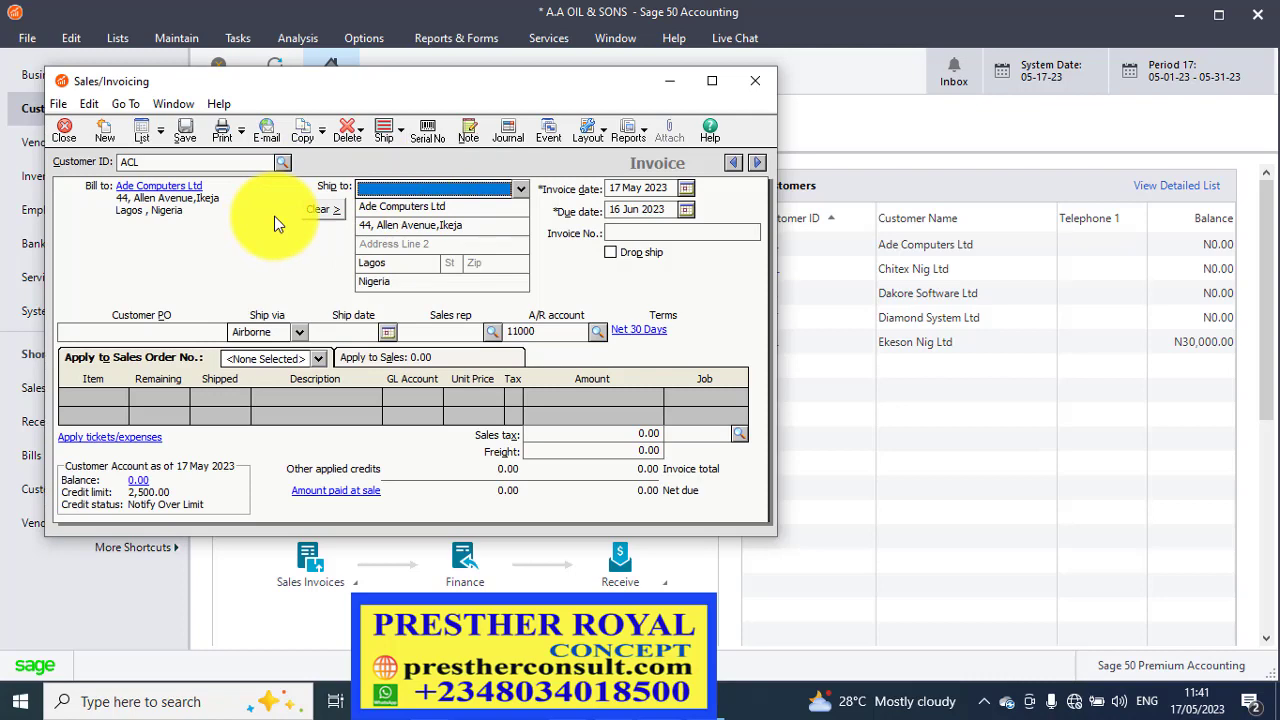
click(712, 82)
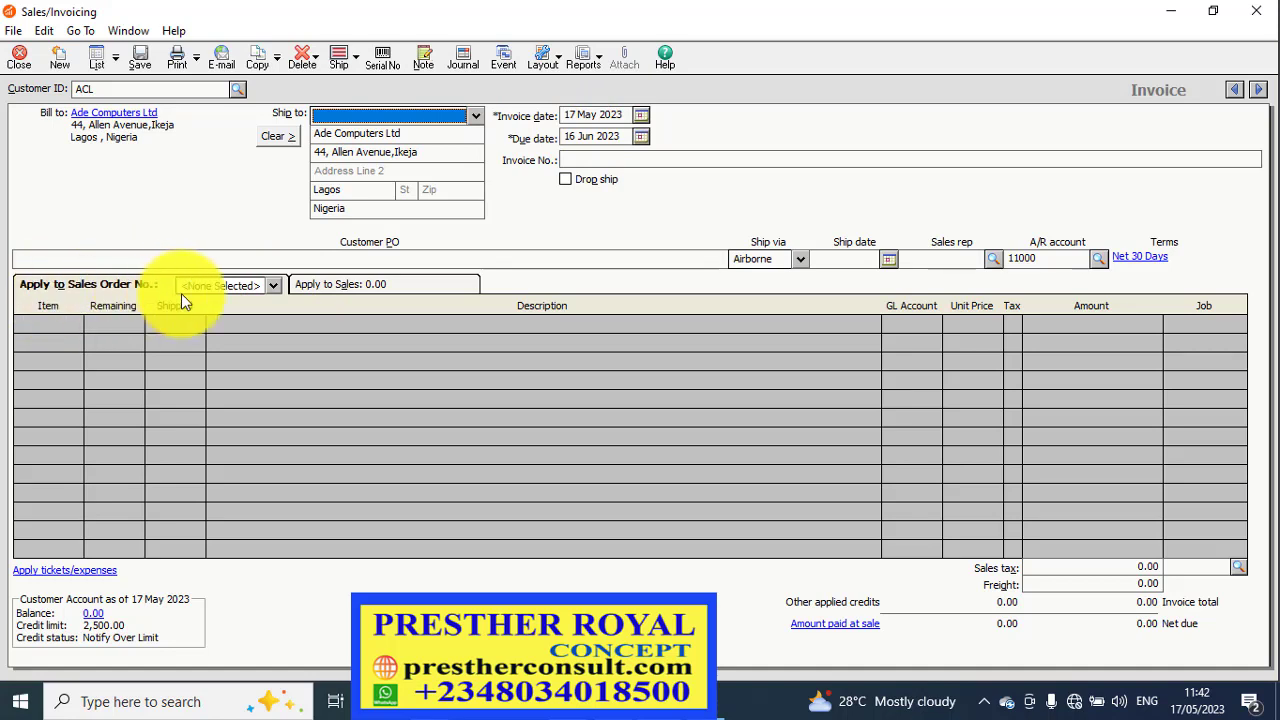
- Apply the customer's open sales order to the invoice so its items are loaded
click(274, 286)
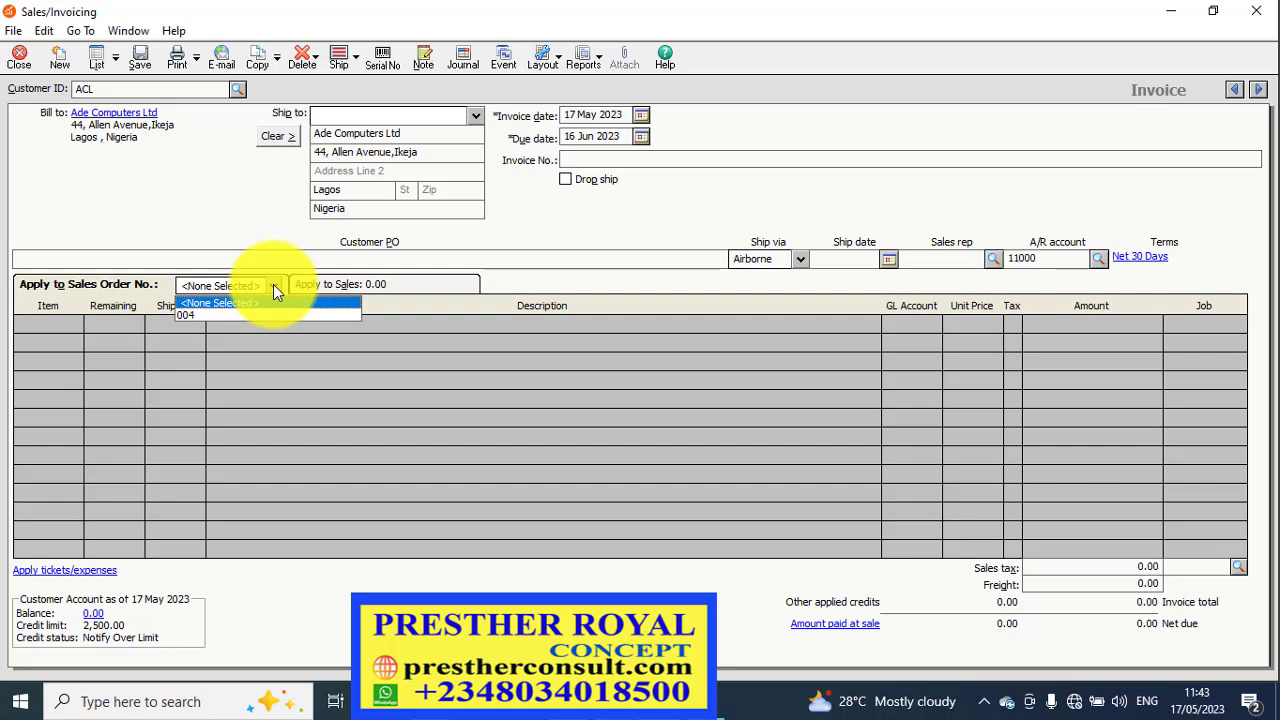
click(203, 316)
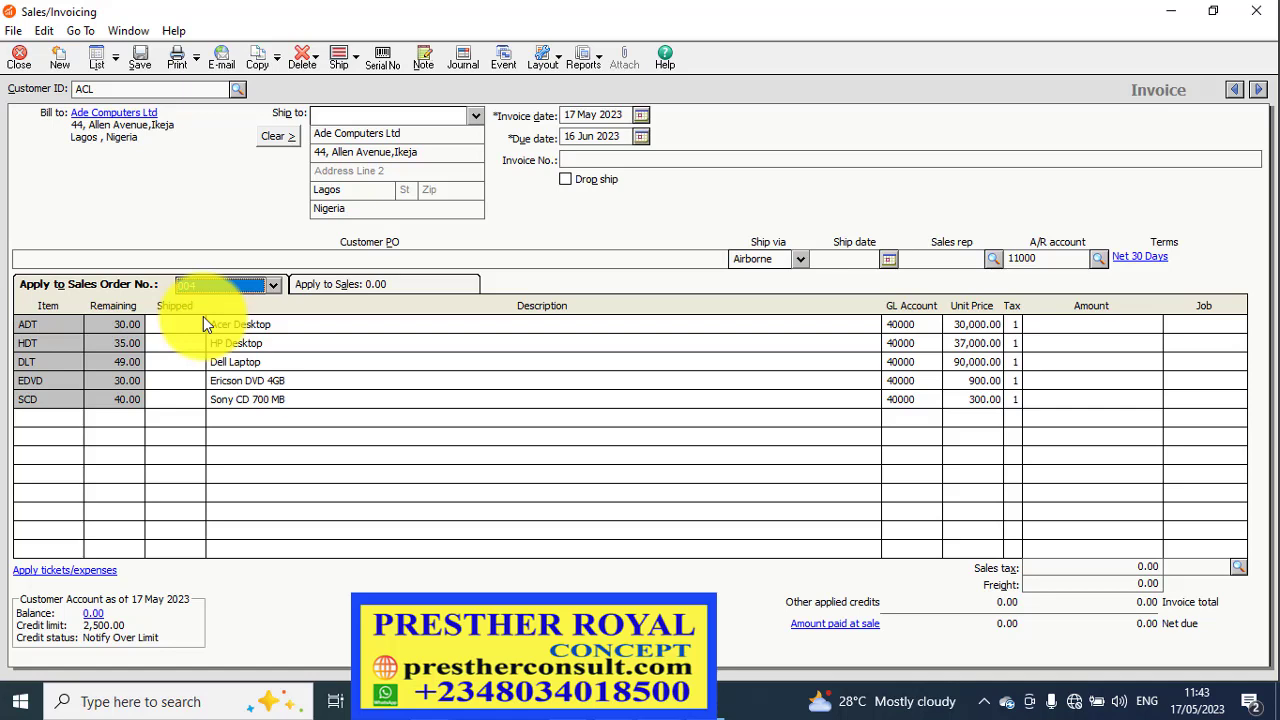
click(187, 323)
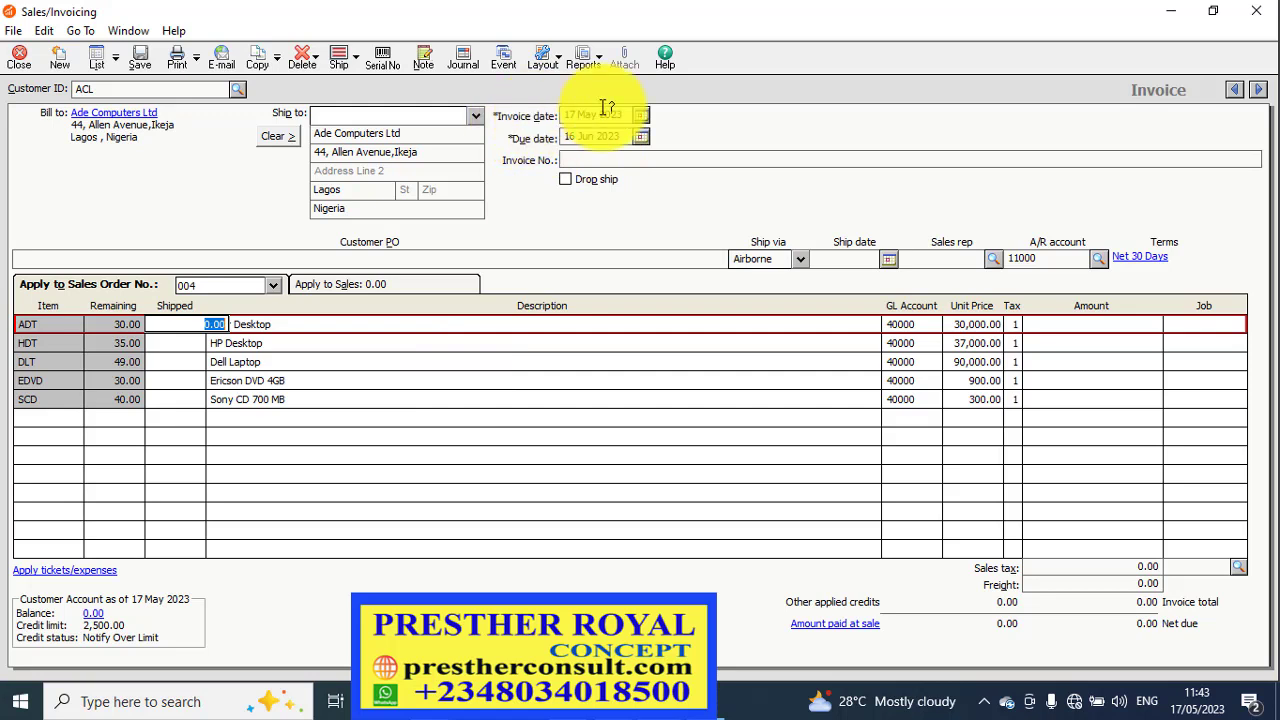
- Set the invoice date to 17 May 2023 and the due date to 22 June 2023
click(641, 115)
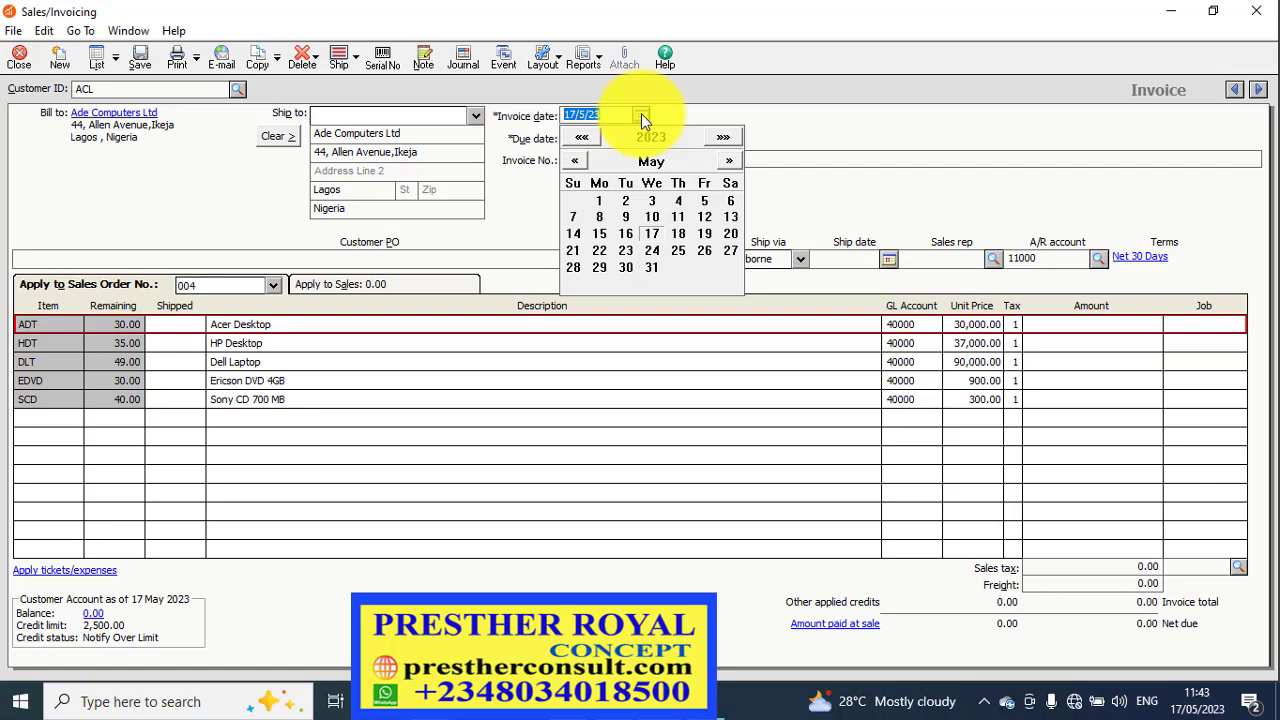
click(652, 234)
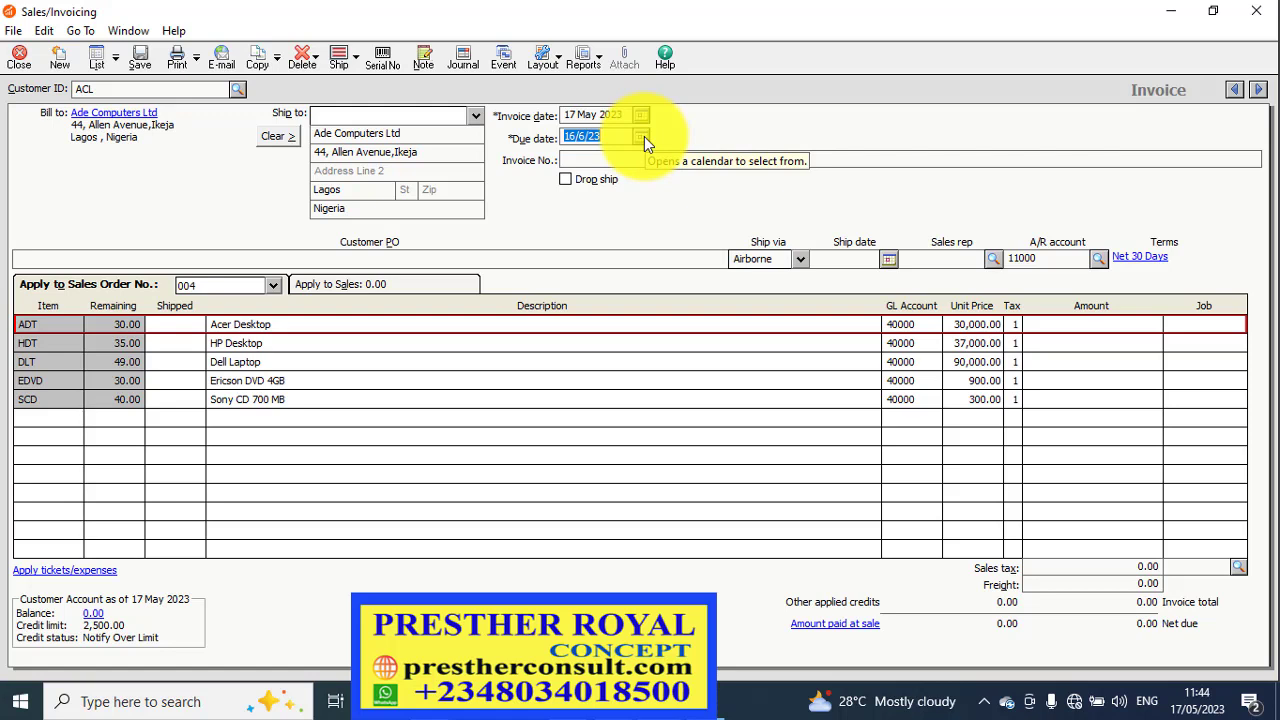
click(643, 136)
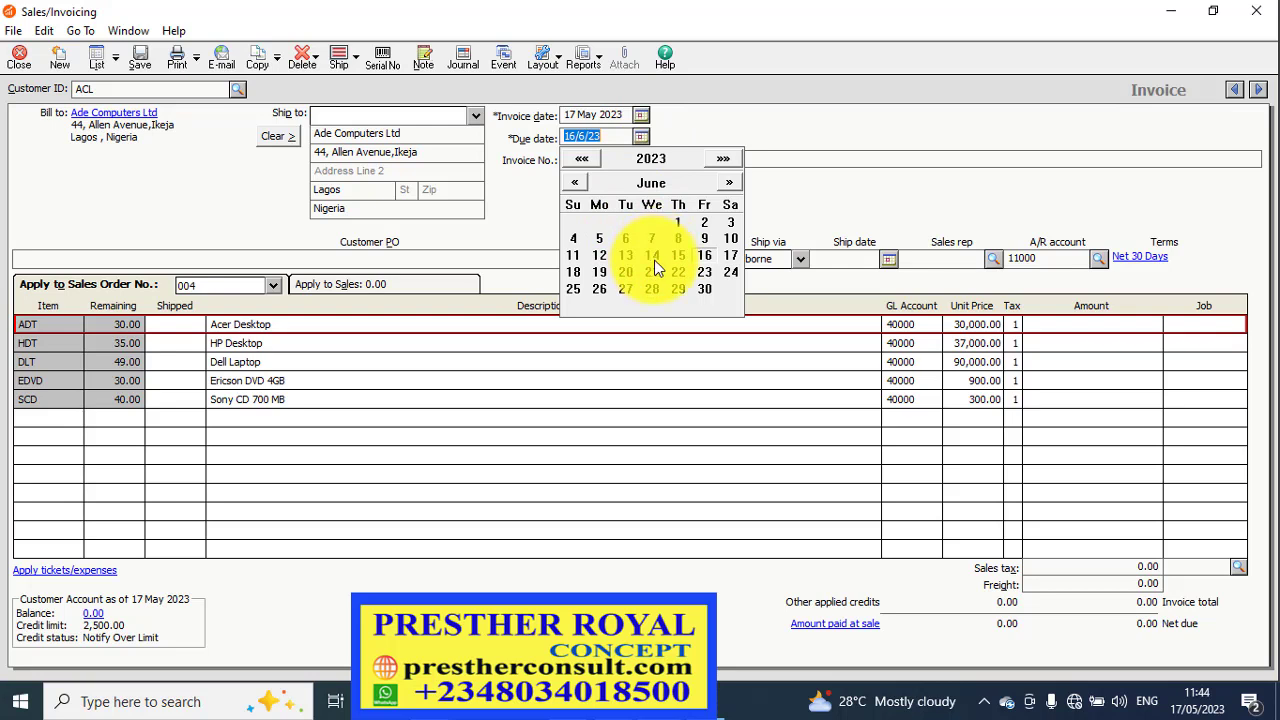
click(678, 279)
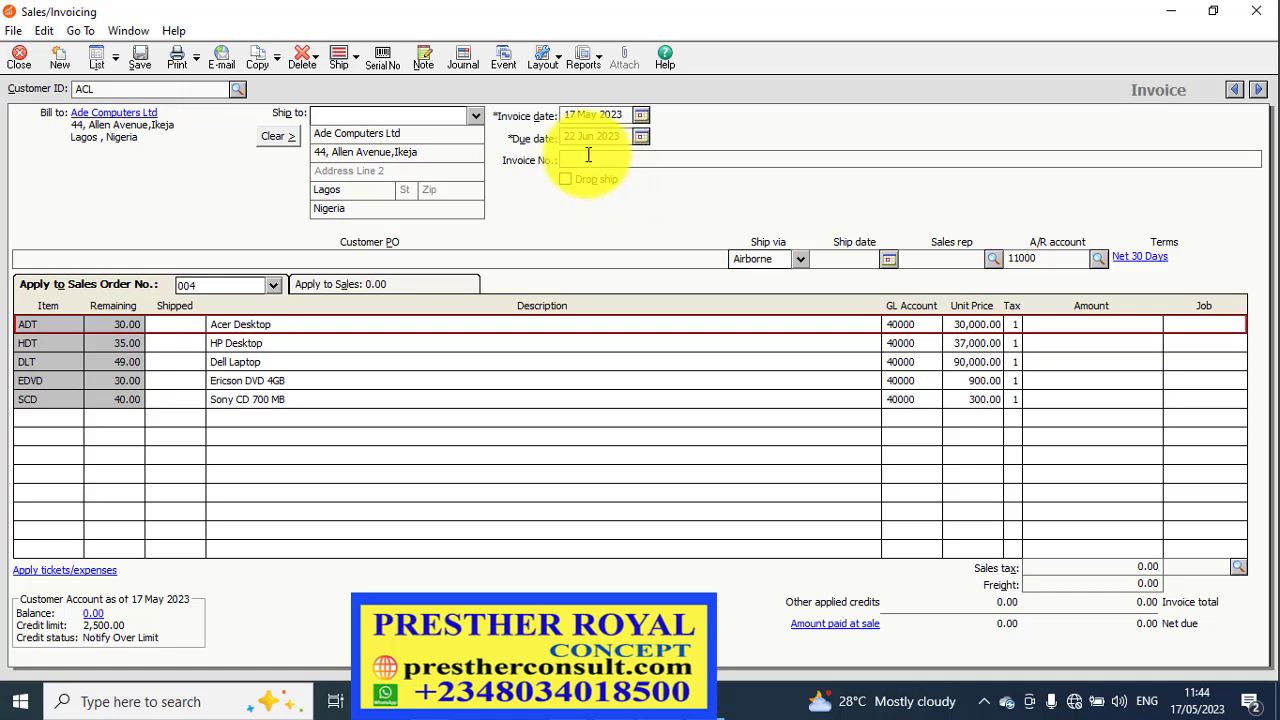
- Set the invoice number to 0017
text(007)
key(BackSpace)
text(8)
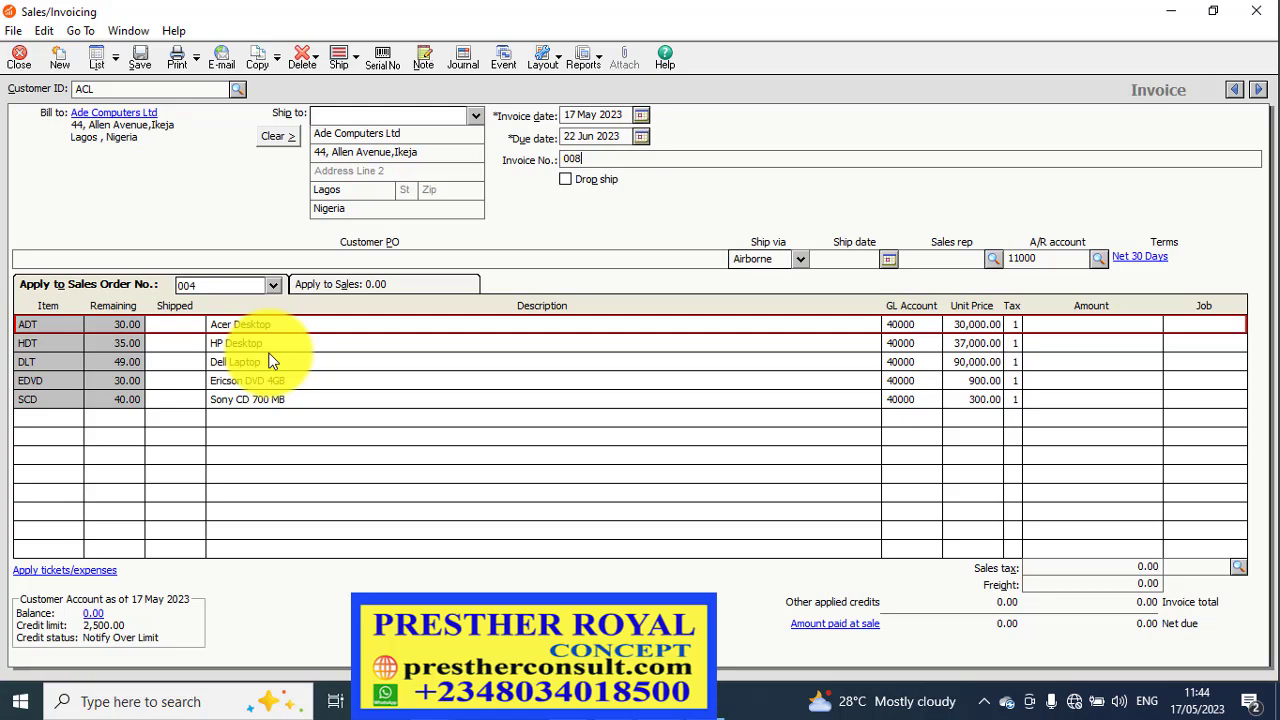
key(BackSpace)
text(17)
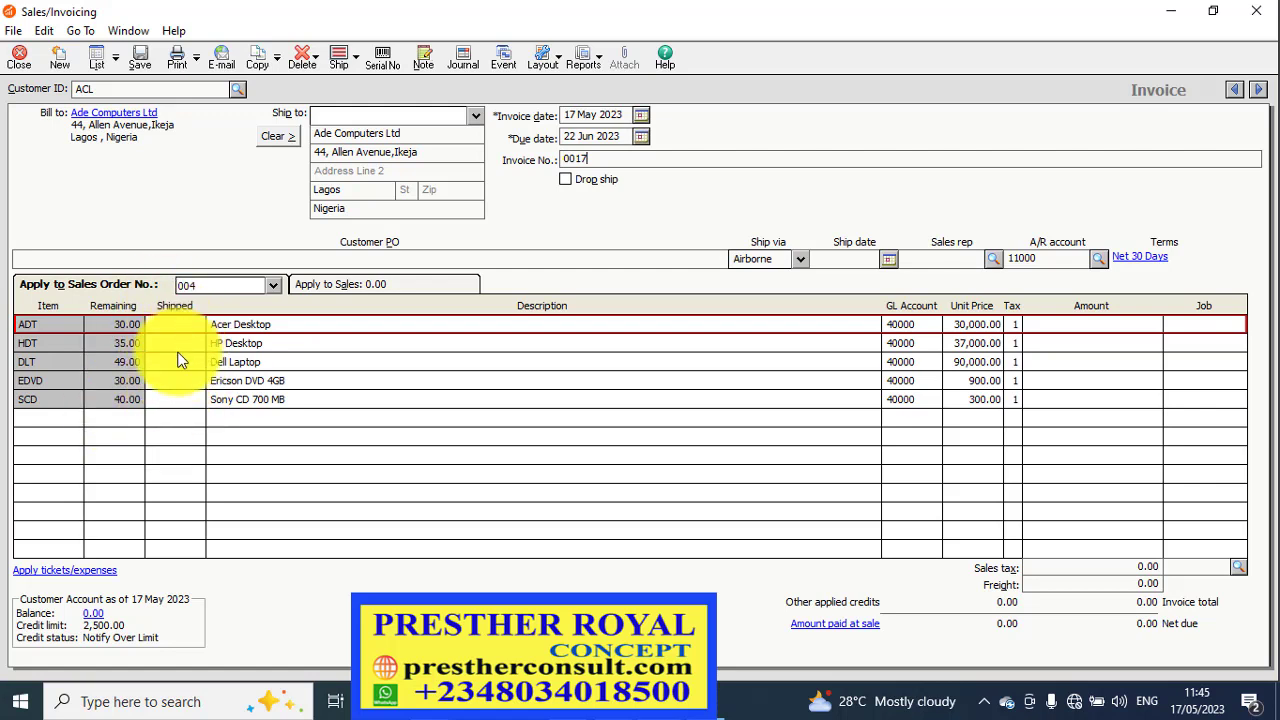
- Set the shipped quantity of the Acer Desktop to 30
click(186, 318)
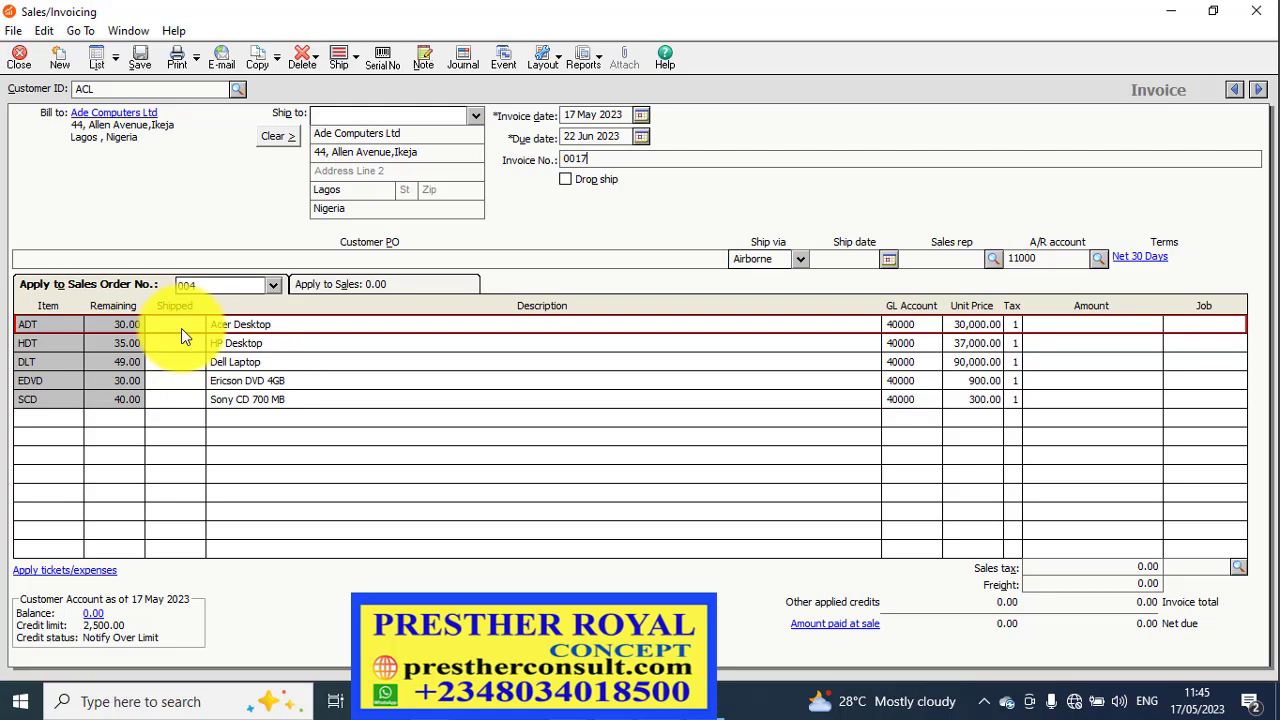
click(181, 327)
text(30)
key(Tab)
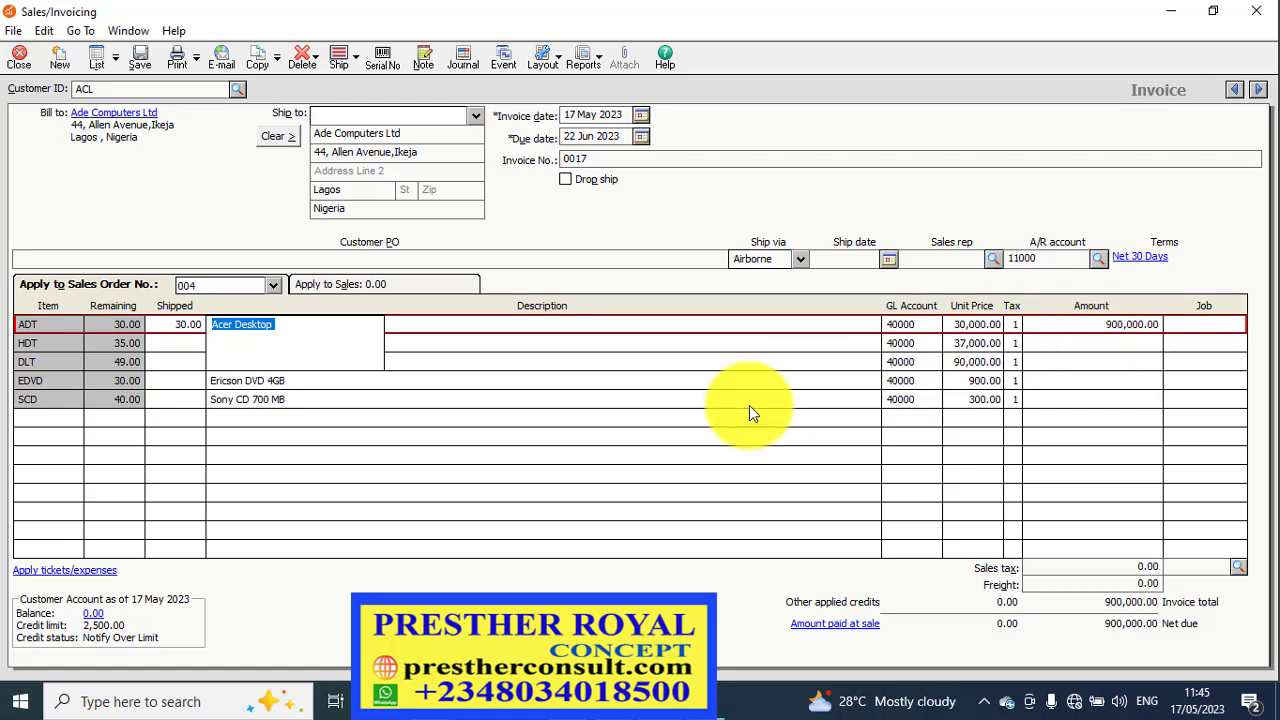
- Set the shipped quantity of the HP Desktop to 35
click(184, 340)
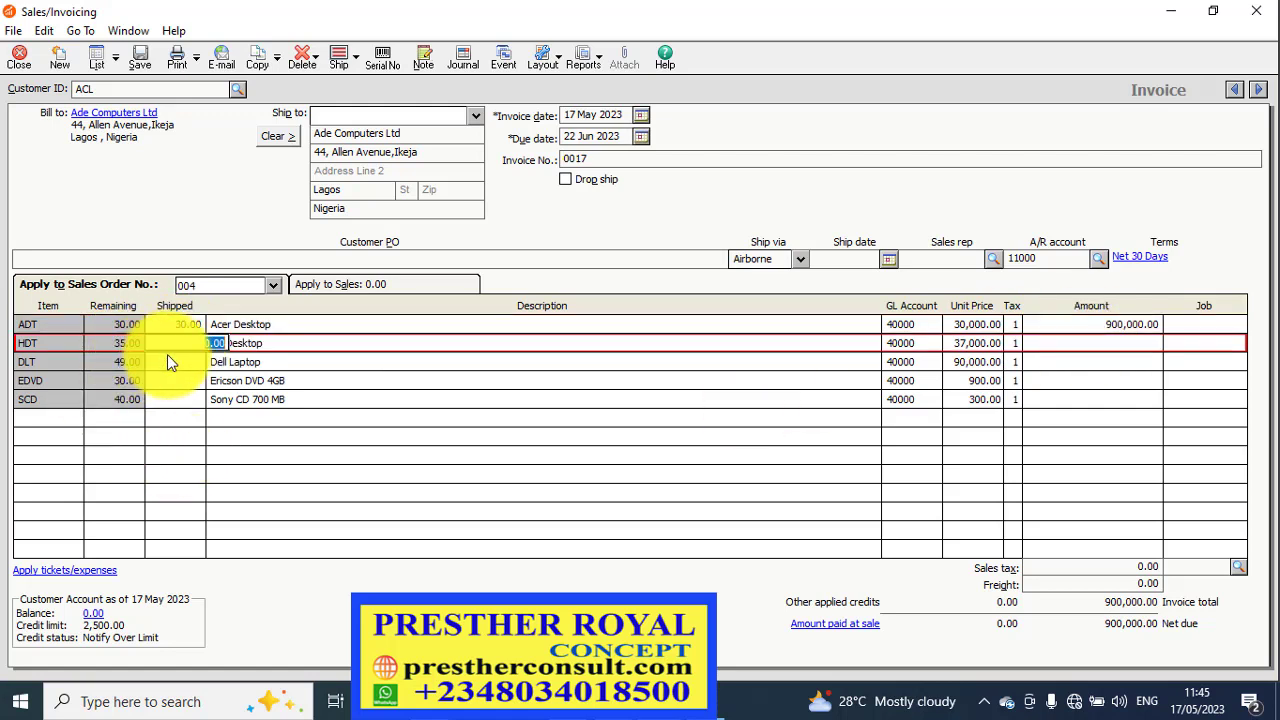
key(Tab)
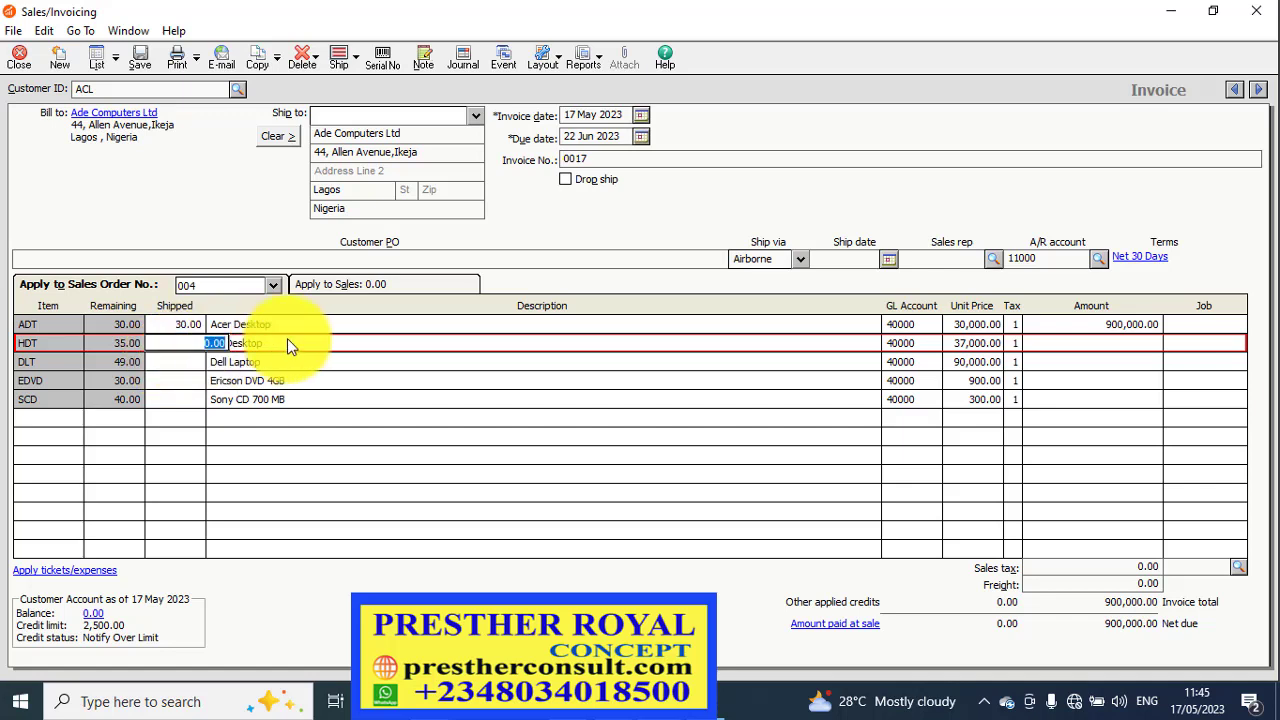
click(166, 340)
text(35)
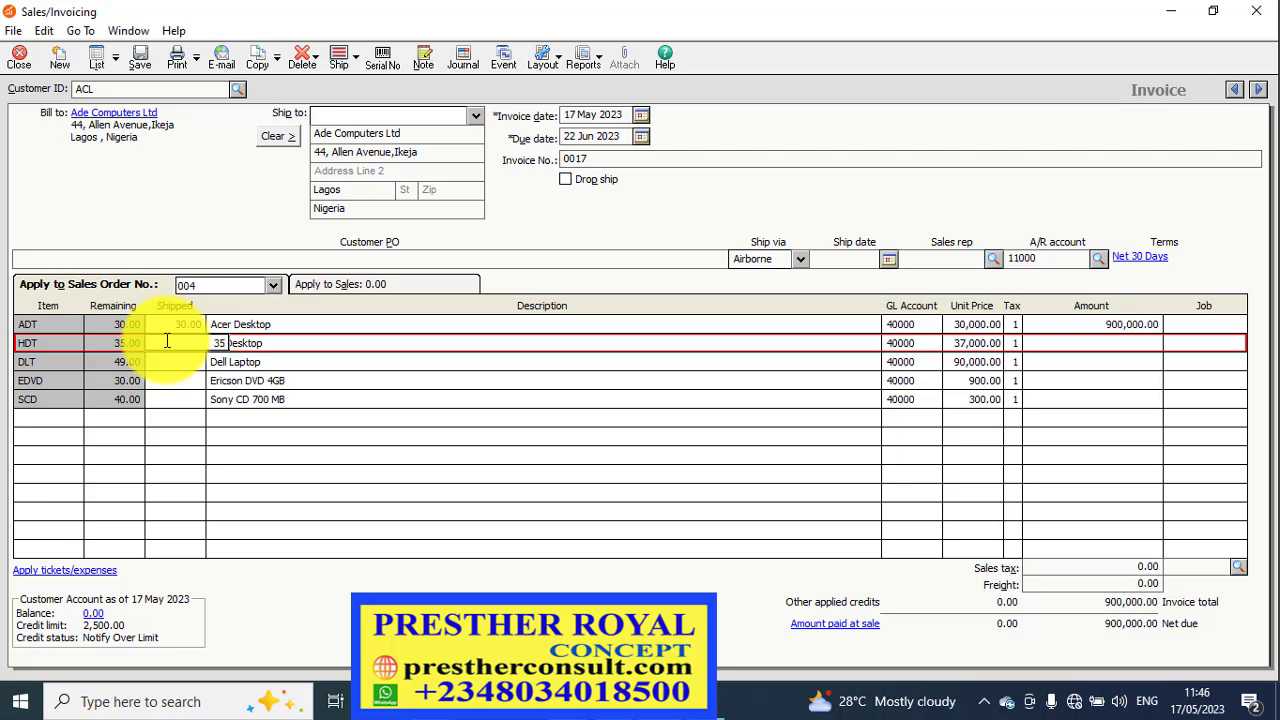
key(Tab)
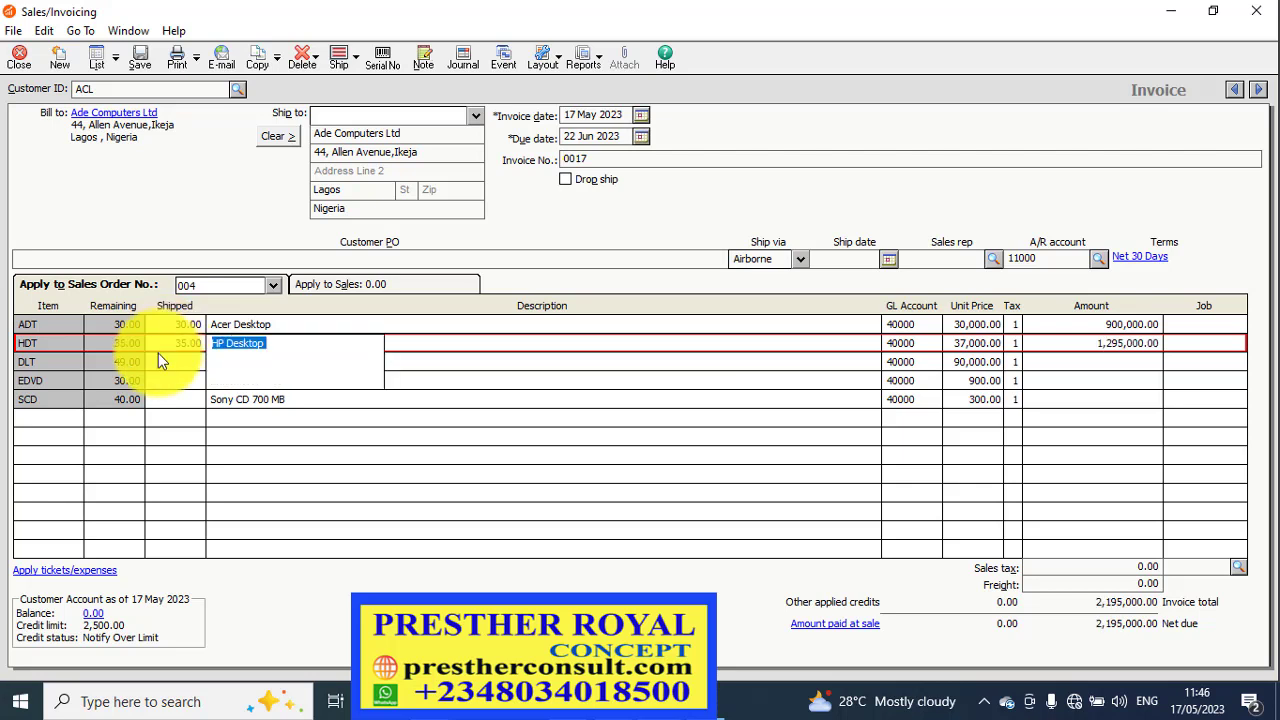
click(1130, 342)
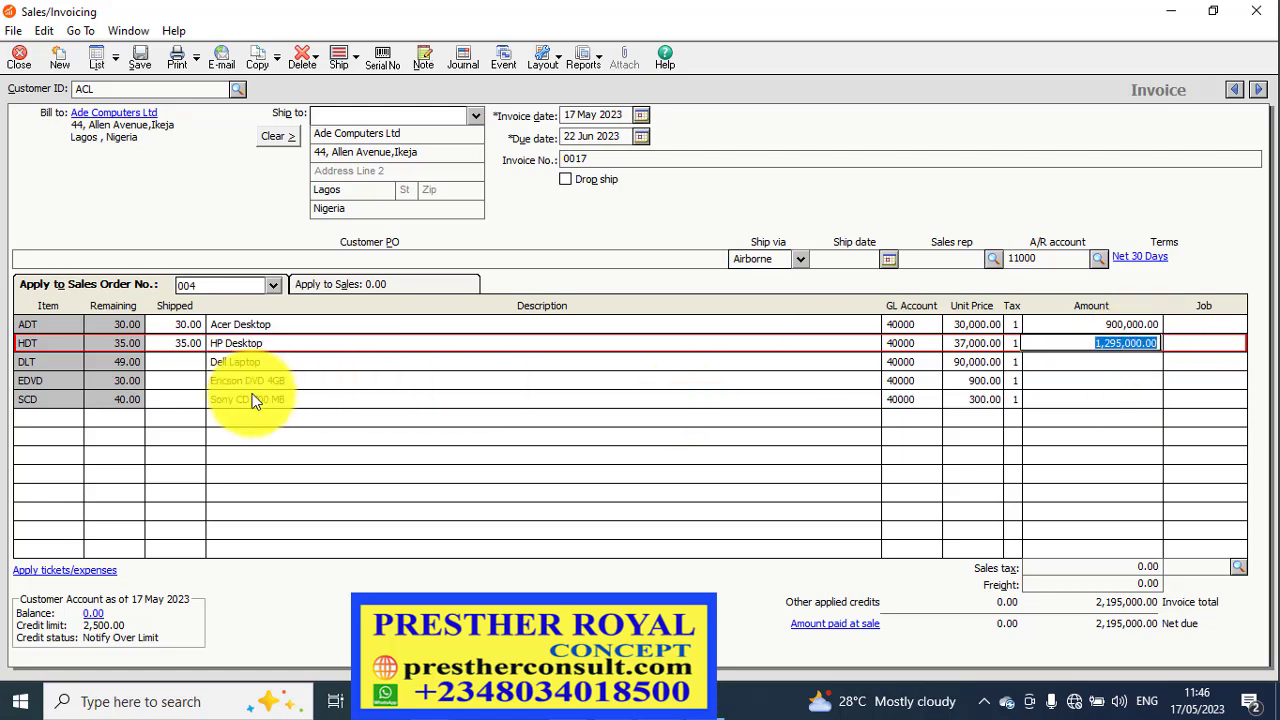
- Set the shipped quantity of the Dell Laptop to 49
click(186, 361)
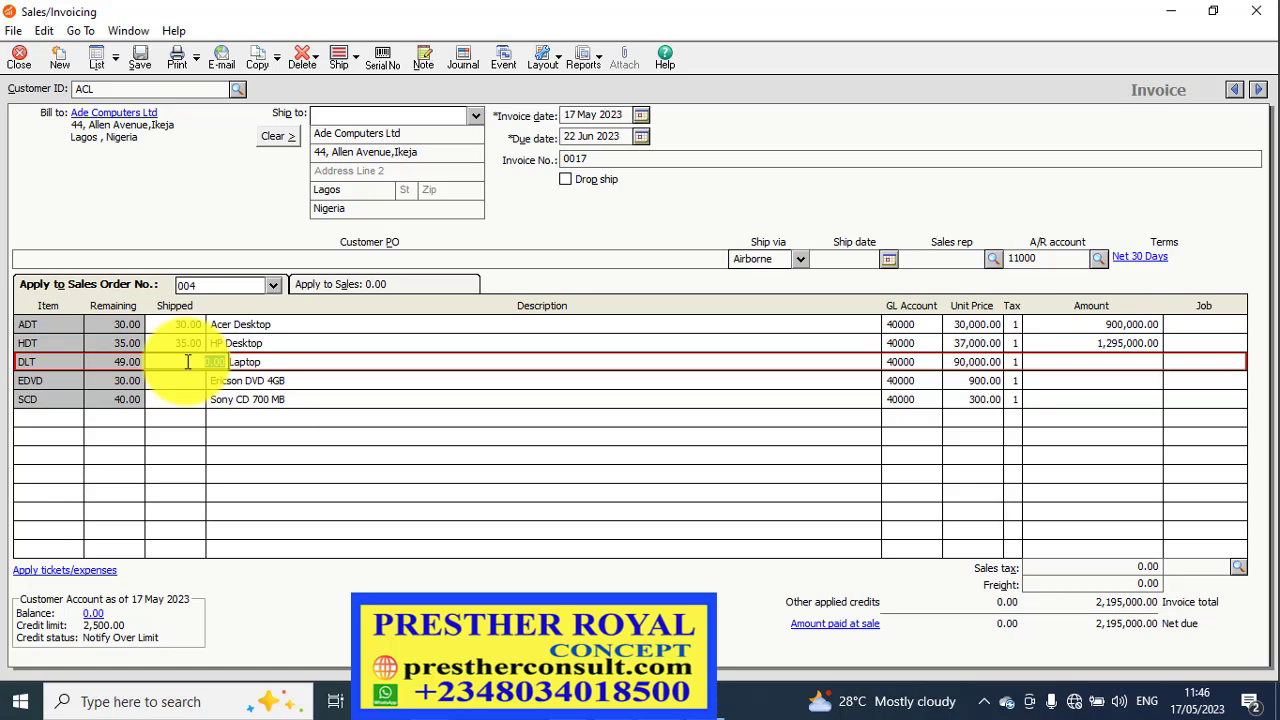
text(49)
key(Tab)
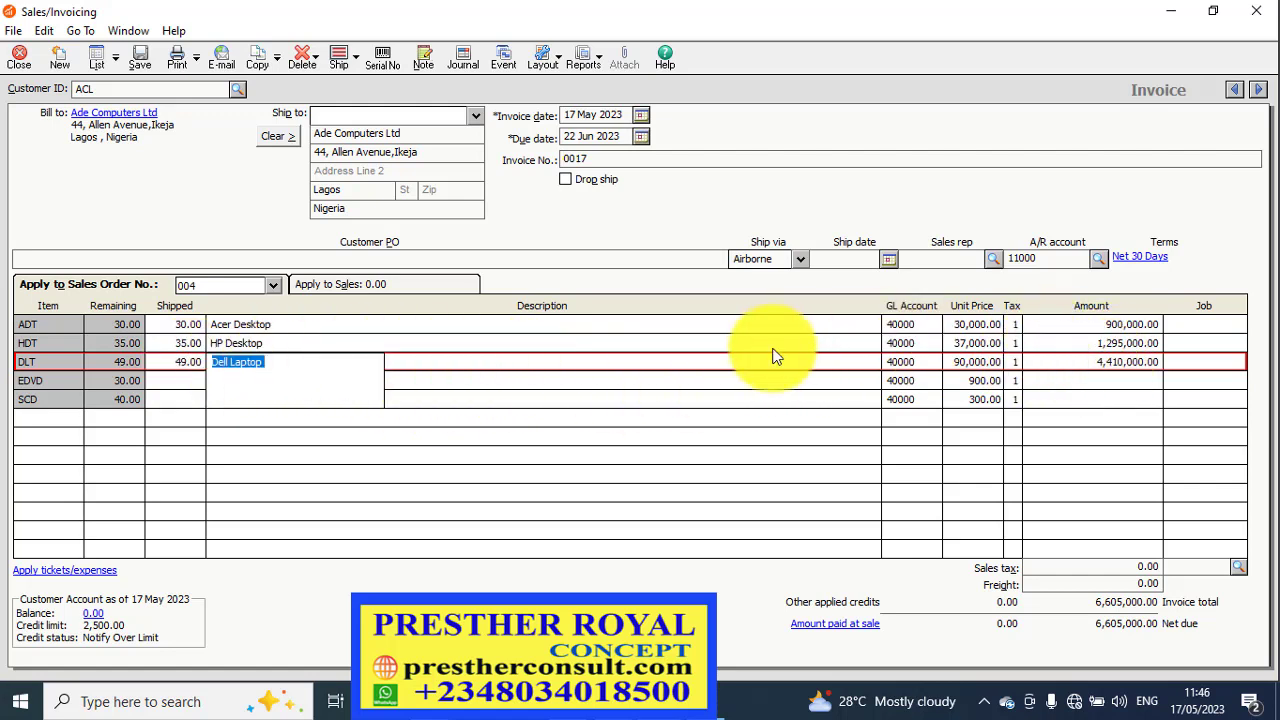
- Set the shipped quantity of the Ericson DVD 4GB to 30
click(165, 380)
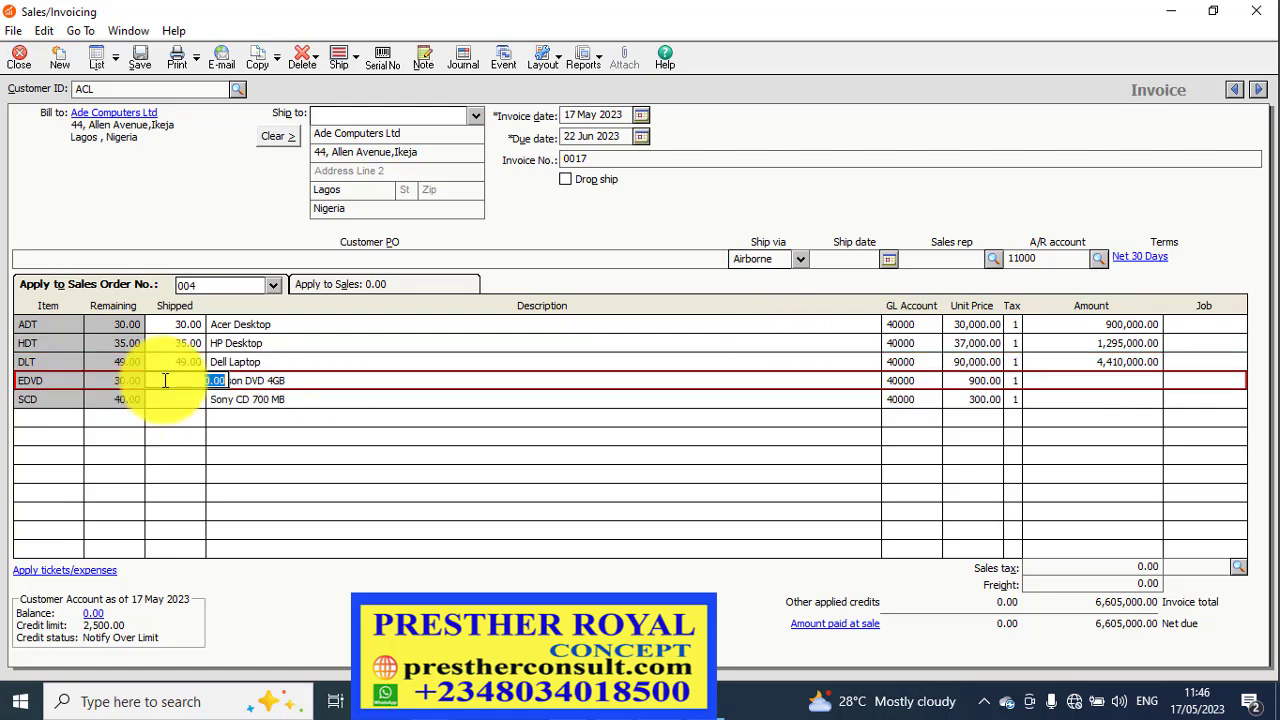
text(3)
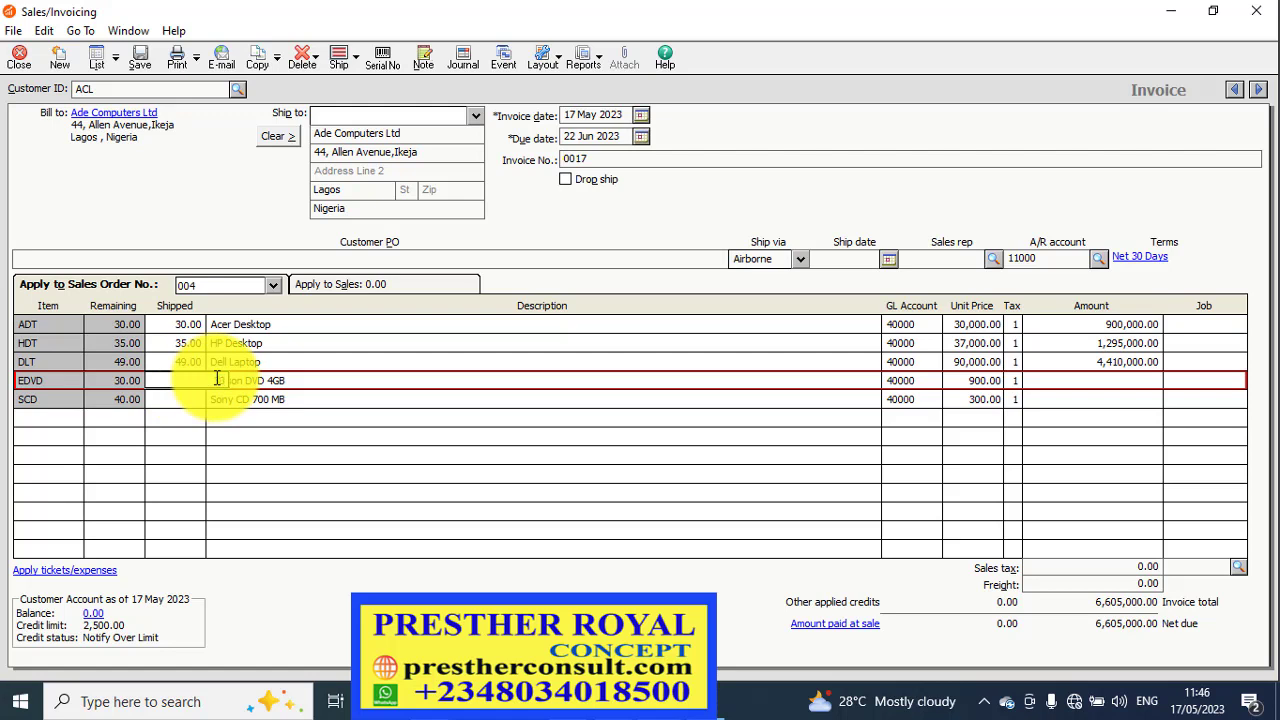
key(Tab)
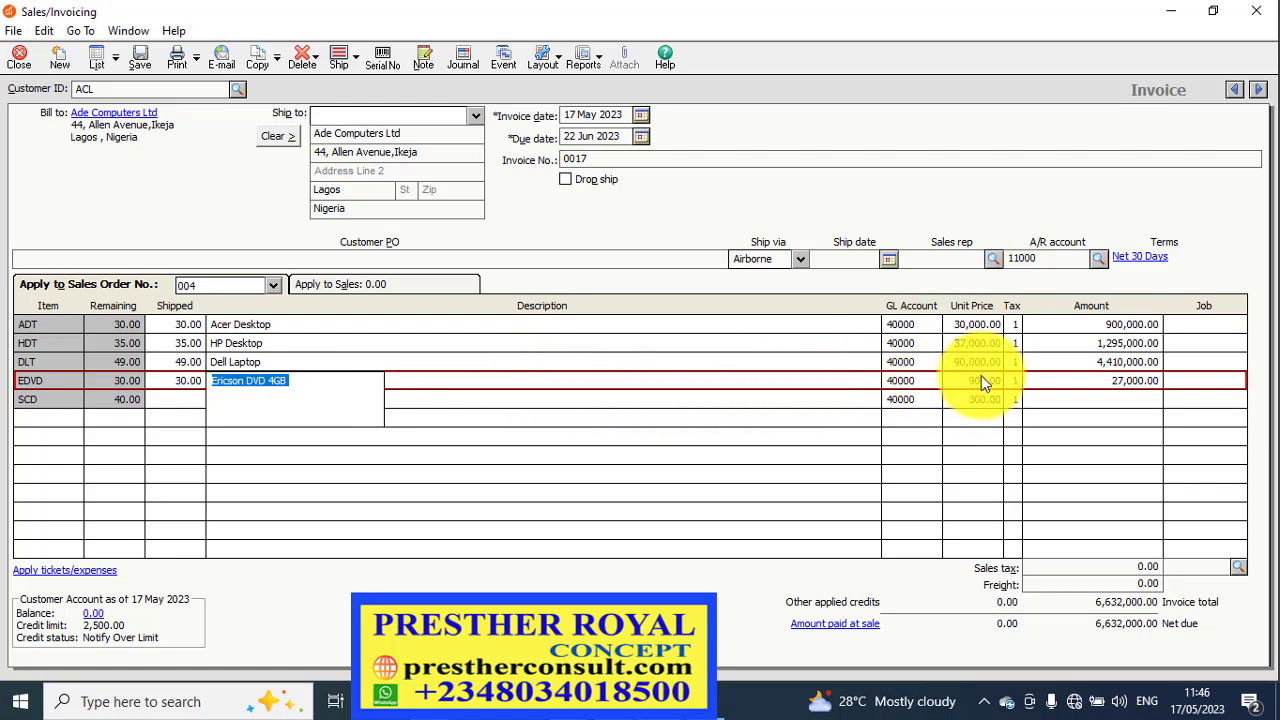
- Set the shipped quantity of the Sony CD 700 MB to 40
click(951, 379)
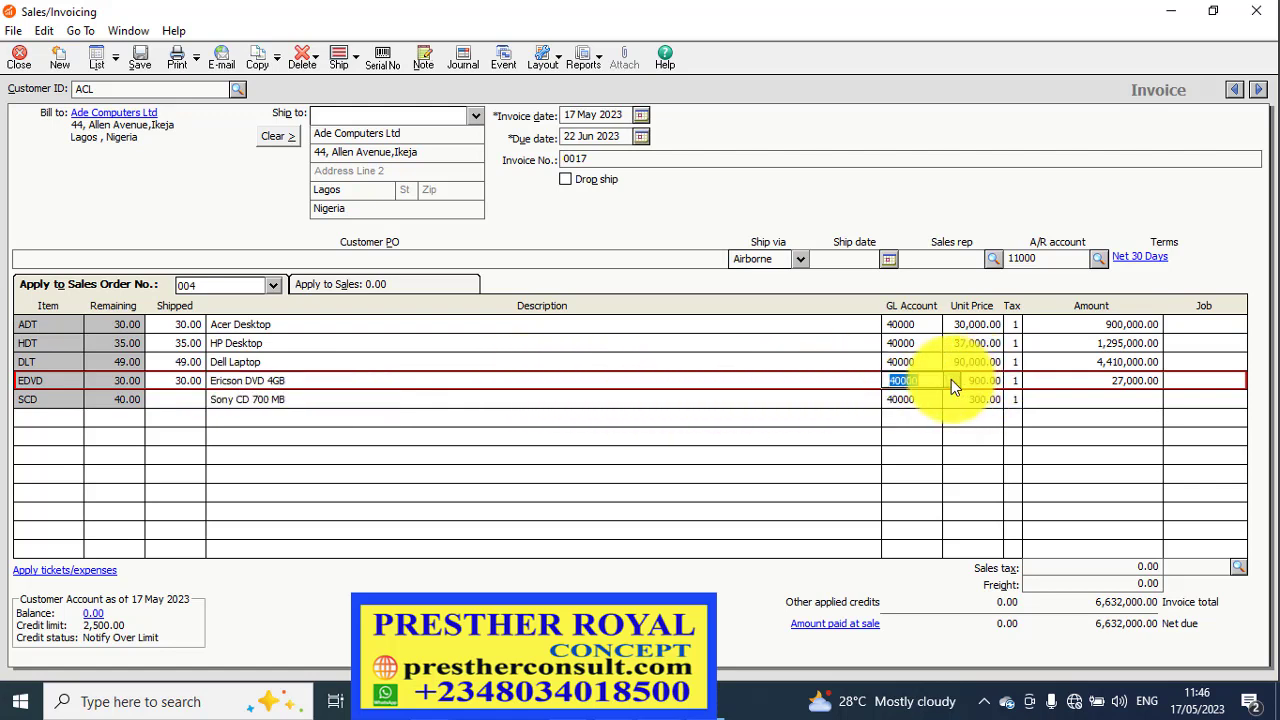
key(Tab)
key(Tab)
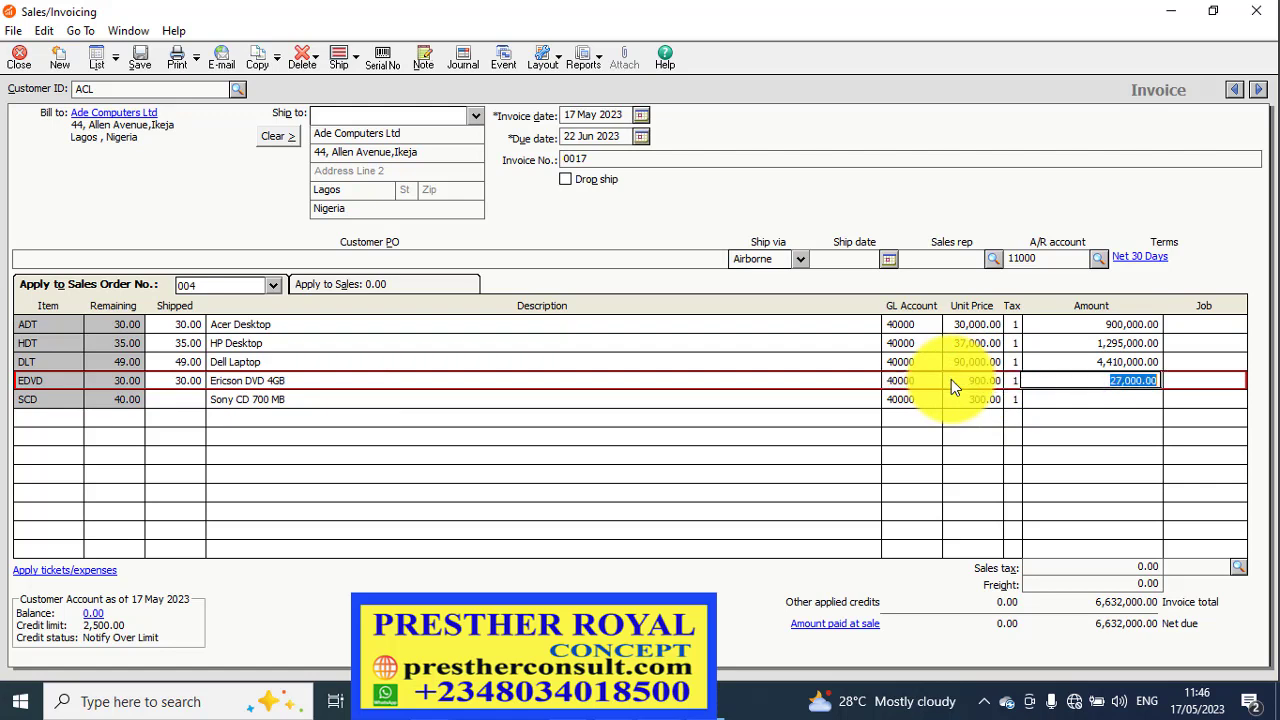
key(Tab)
key(Tab)
key(Tab)
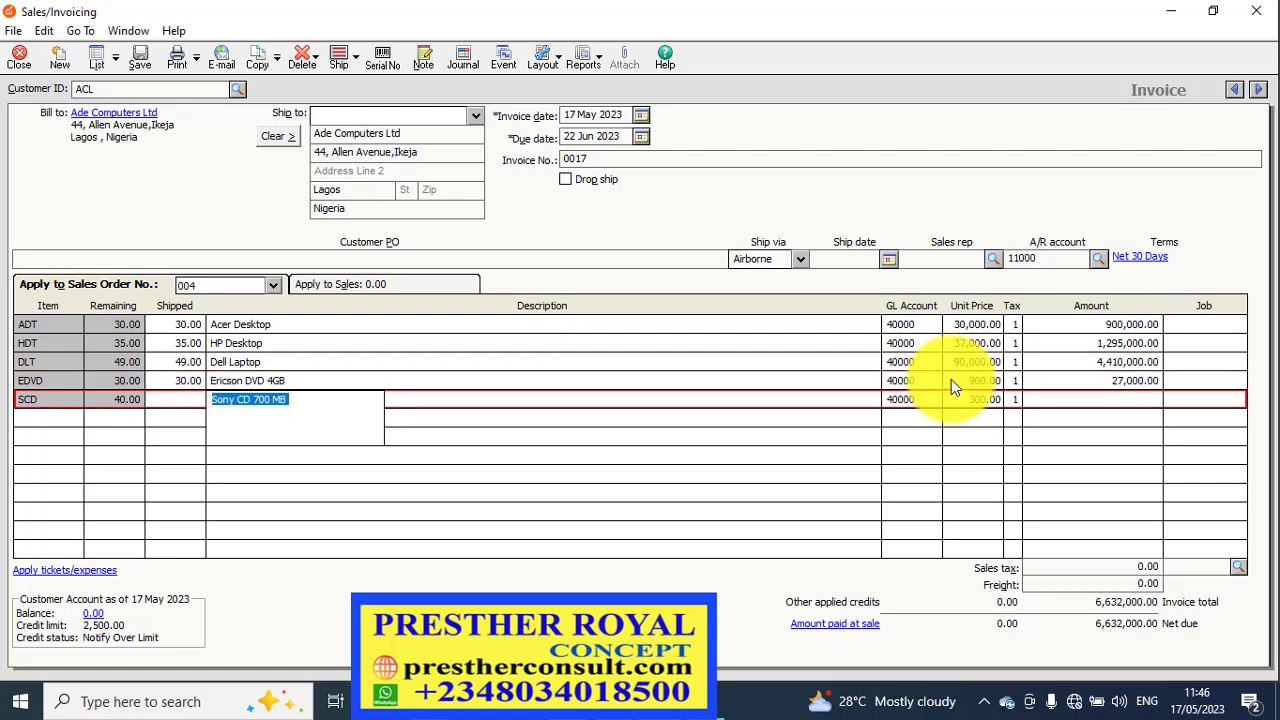
click(187, 405)
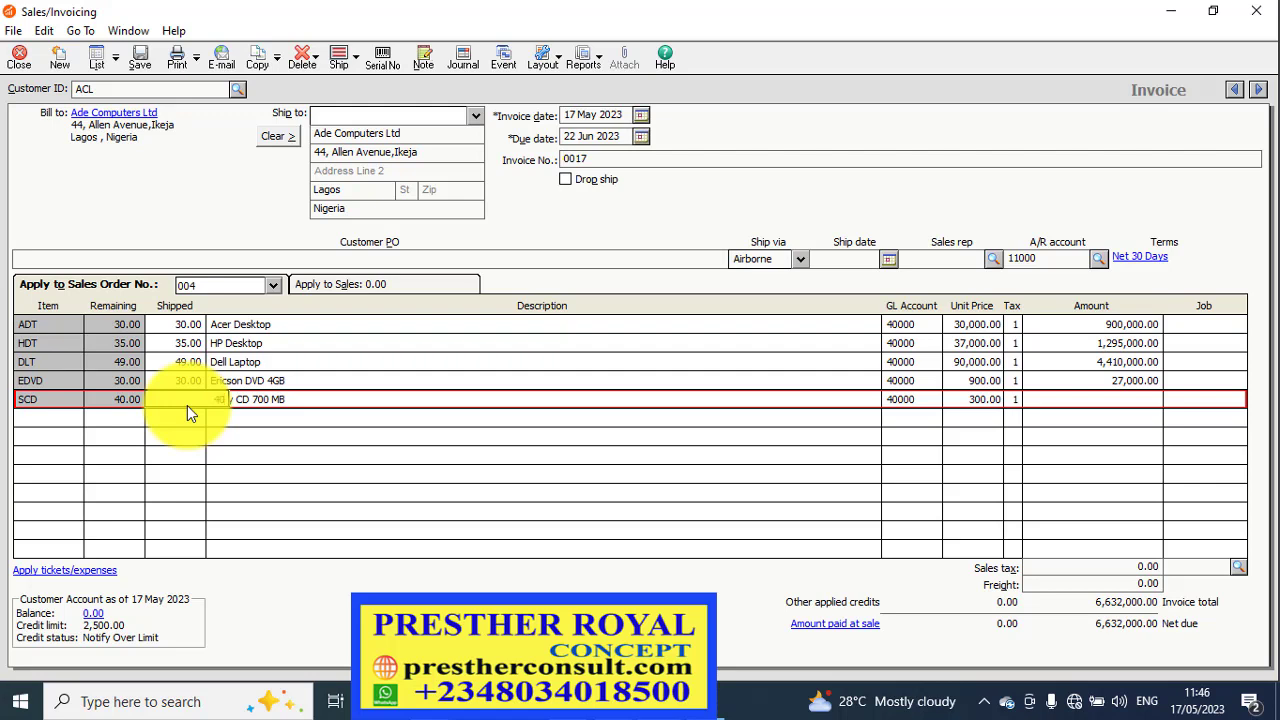
text(40)
key(Tab)
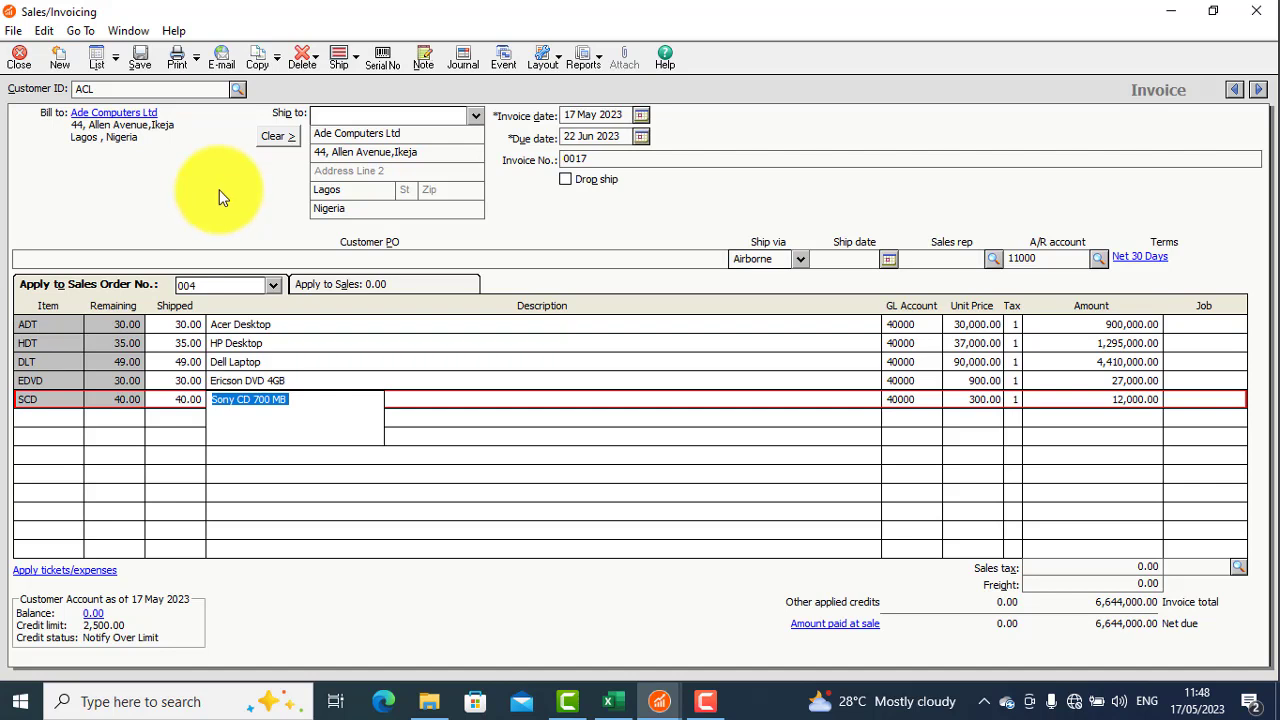
- Open the shipped quantity of the HP Desktop for editing
click(191, 343)
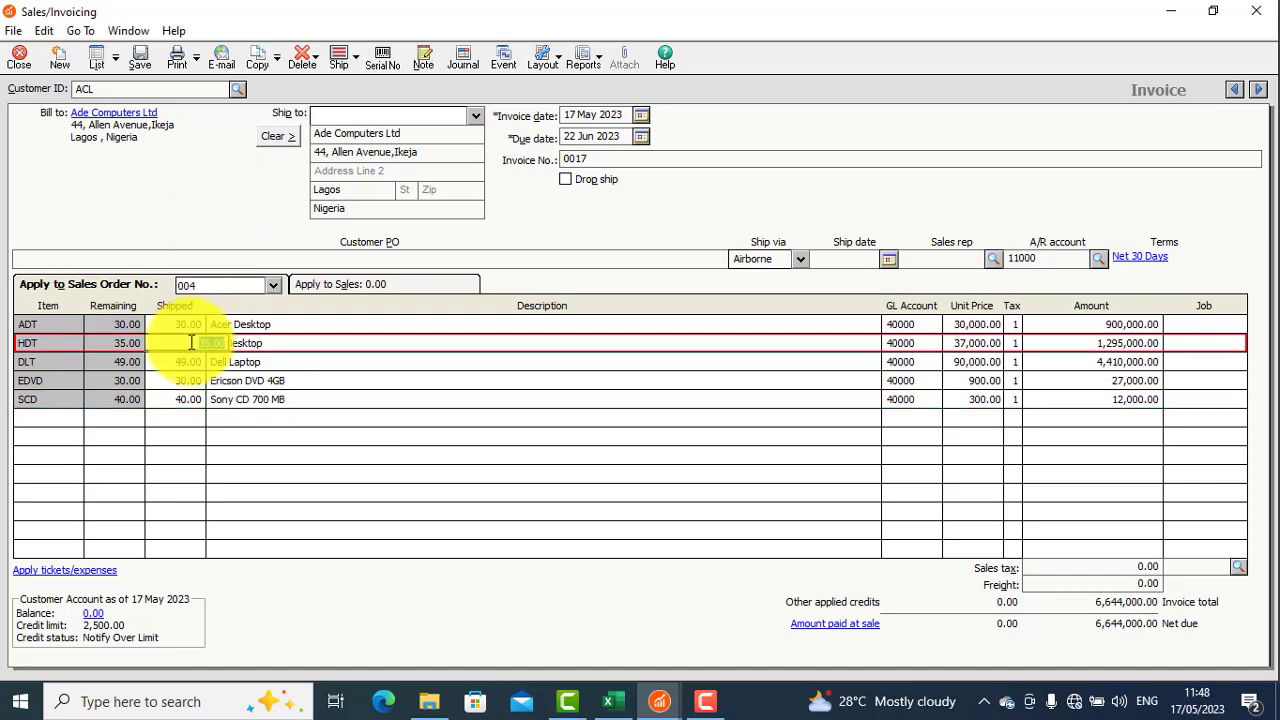